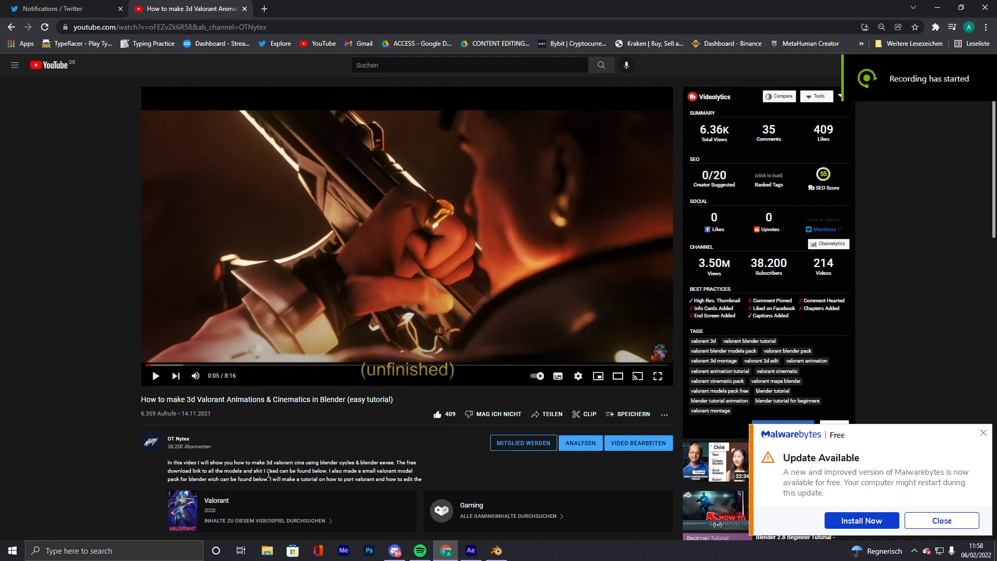
Close the Malwarebytes update notice, skim the tutorial's comments, and scroll back to the player
click(982, 433)
scroll(545, 412, down, 2)
scroll(235, 201, up, 2)
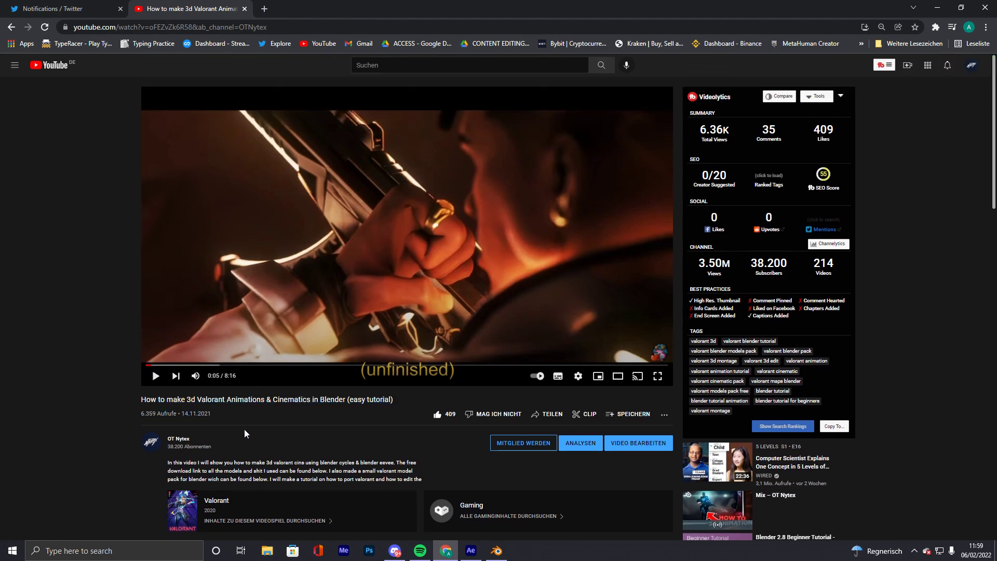
scroll(244, 430, down, 4)
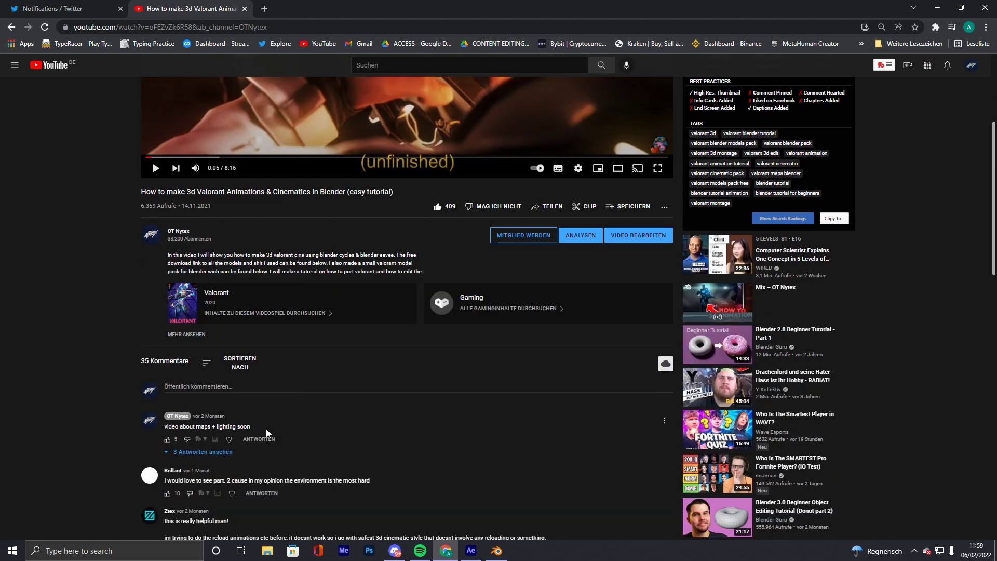
scroll(266, 428, down, 4)
scroll(267, 428, up, 8)
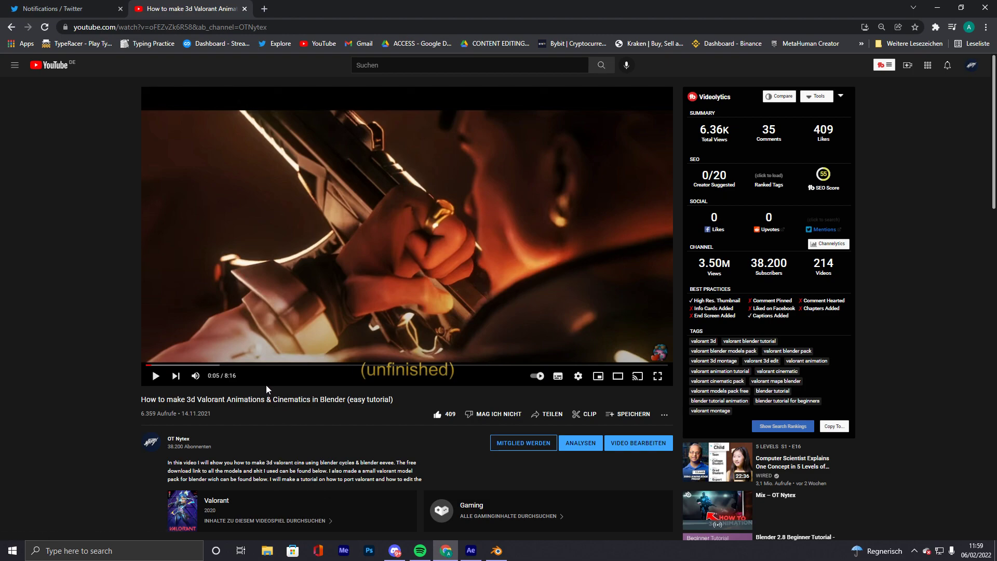
scroll(294, 232, down, 3)
scroll(312, 252, up, 3)
Switch to the Twitter tab and scroll through the notifications feed
click(54, 10)
scroll(468, 301, up, 3)
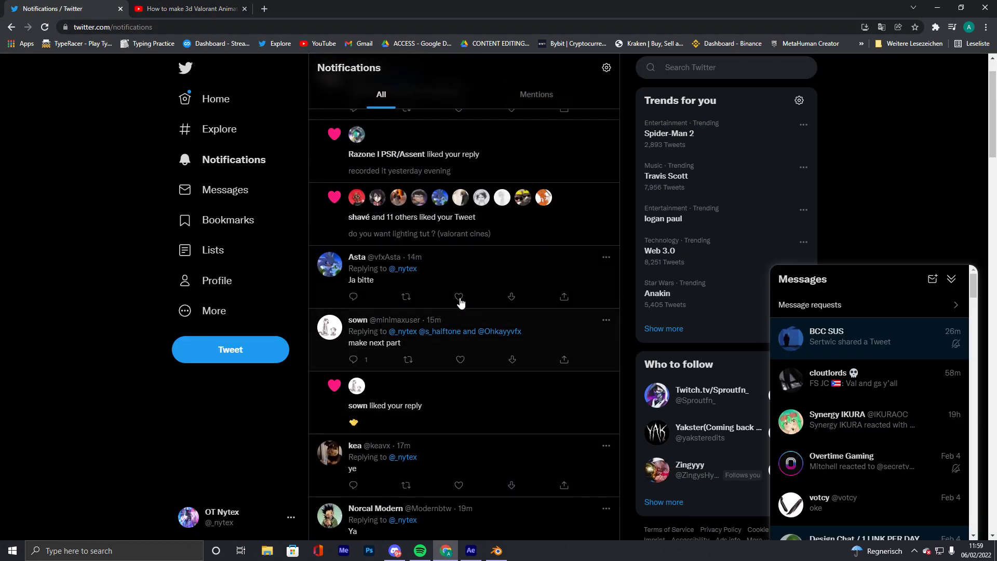
scroll(425, 245, down, 8)
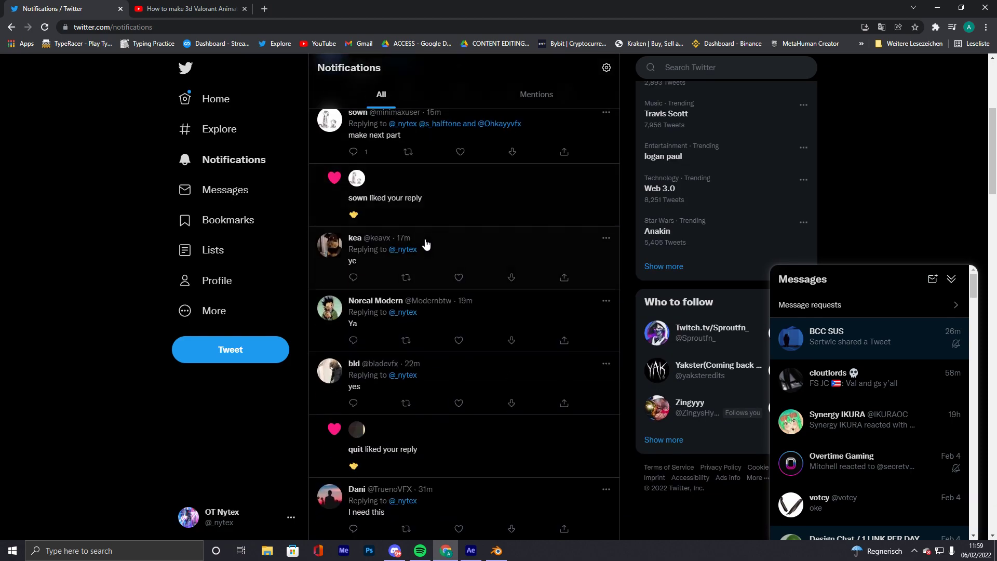
scroll(457, 303, up, 3)
scroll(457, 303, up, 3)
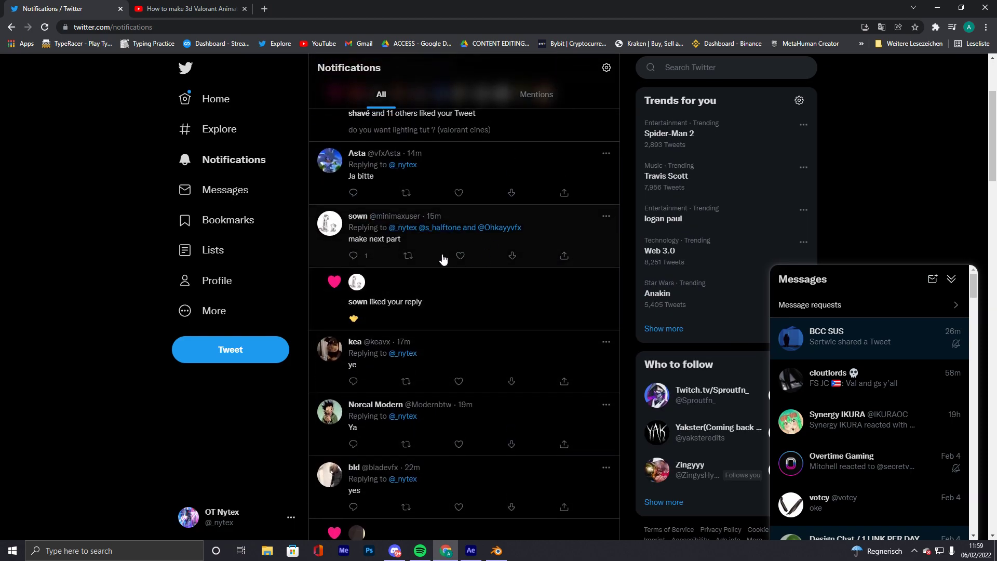
Open the "make next part" reply thread, check a mentioned profile, then reopen the thread
click(441, 260)
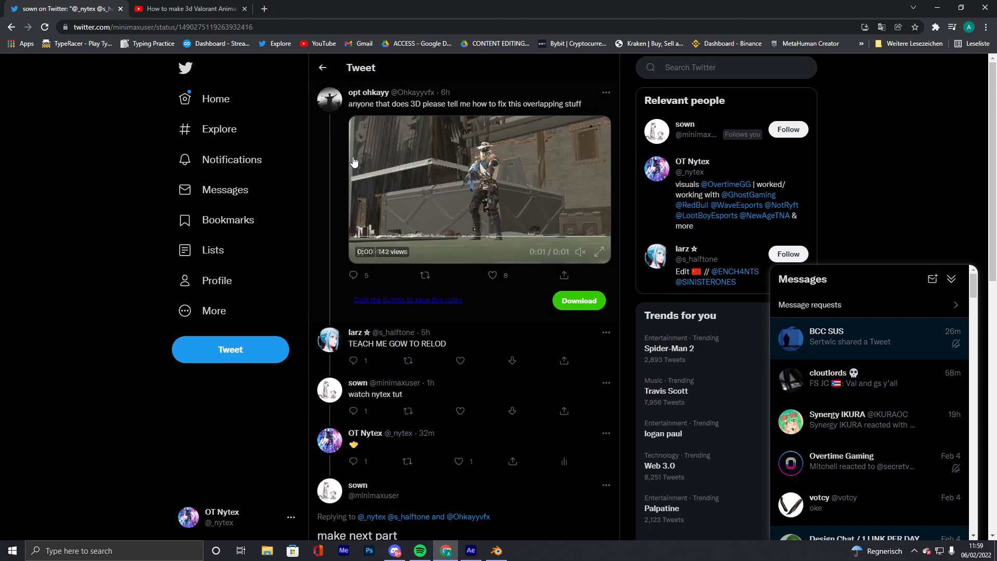
click(324, 69)
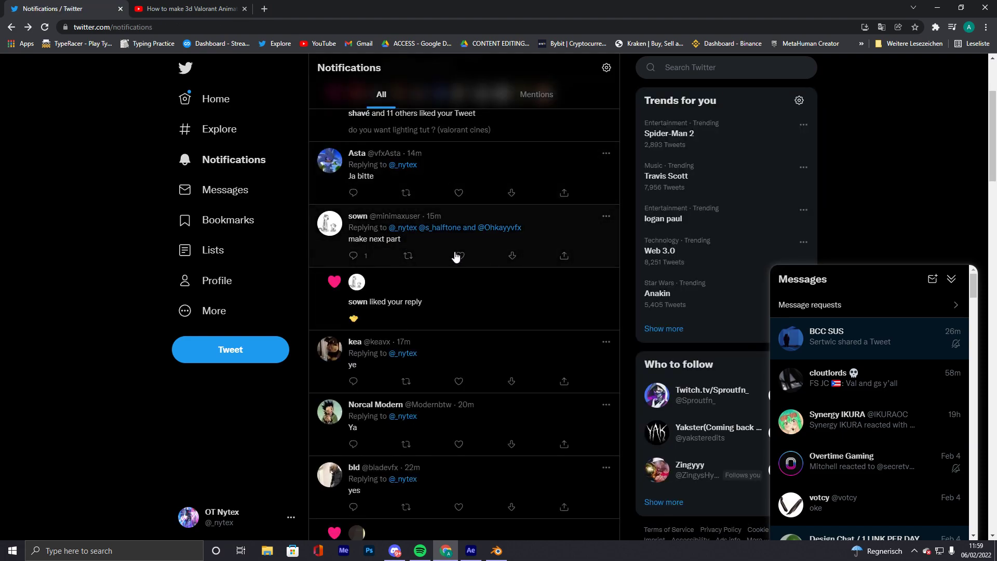
click(429, 230)
click(323, 68)
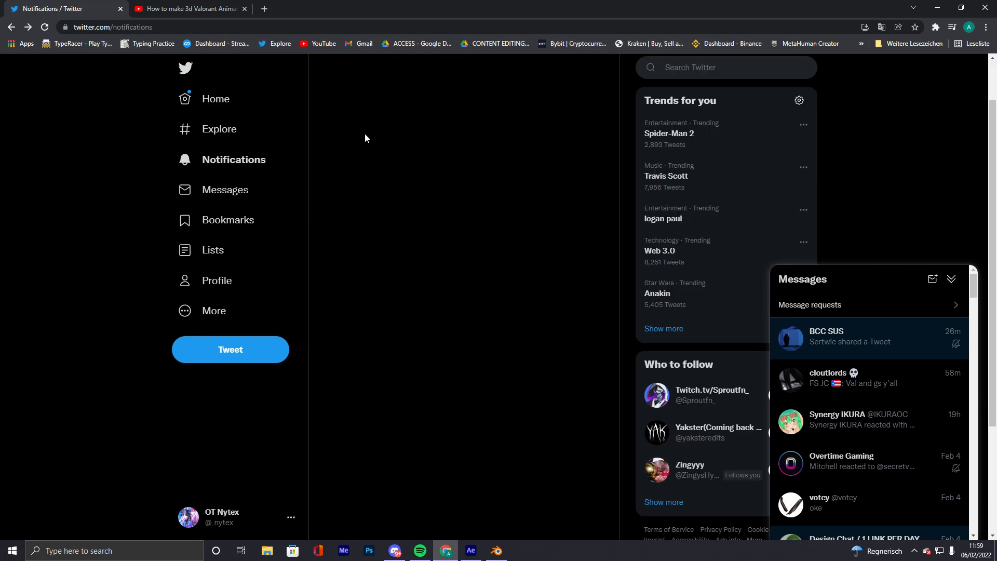
click(441, 261)
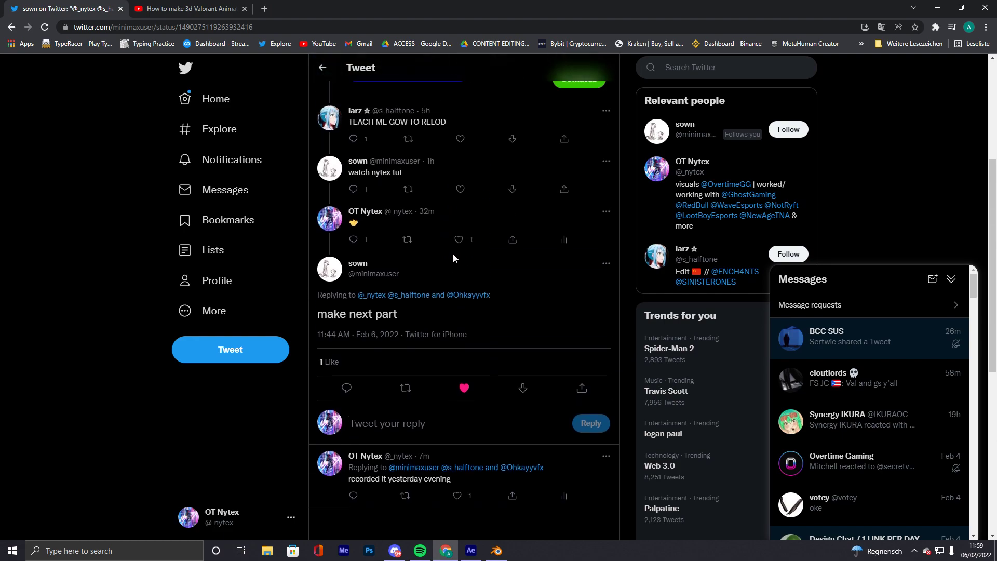
Select a reply's text, read down the thread, and return to the YouTube tutorial
drag(404, 277, 363, 302)
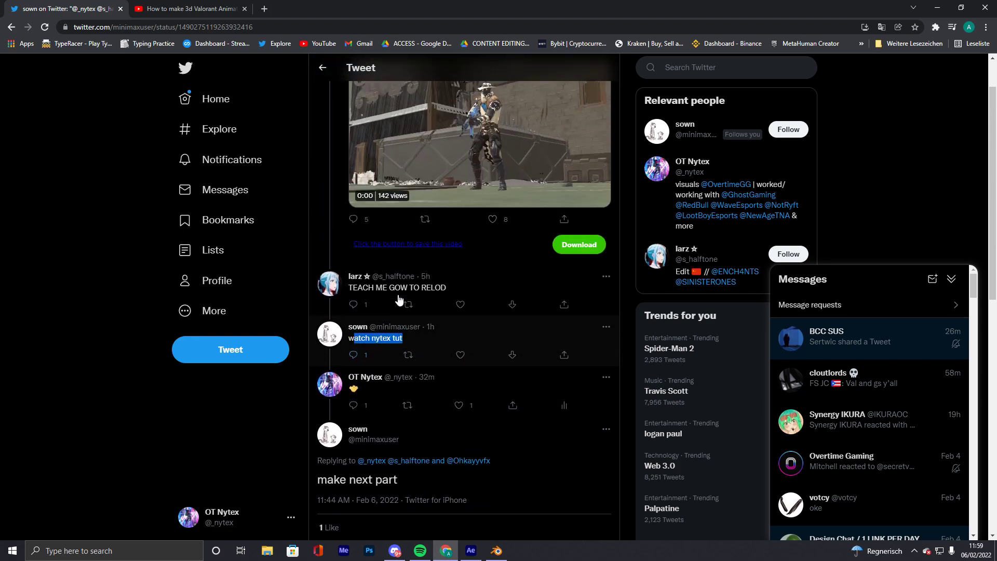
scroll(259, 186, down, 8)
key(ctrl+Tab)
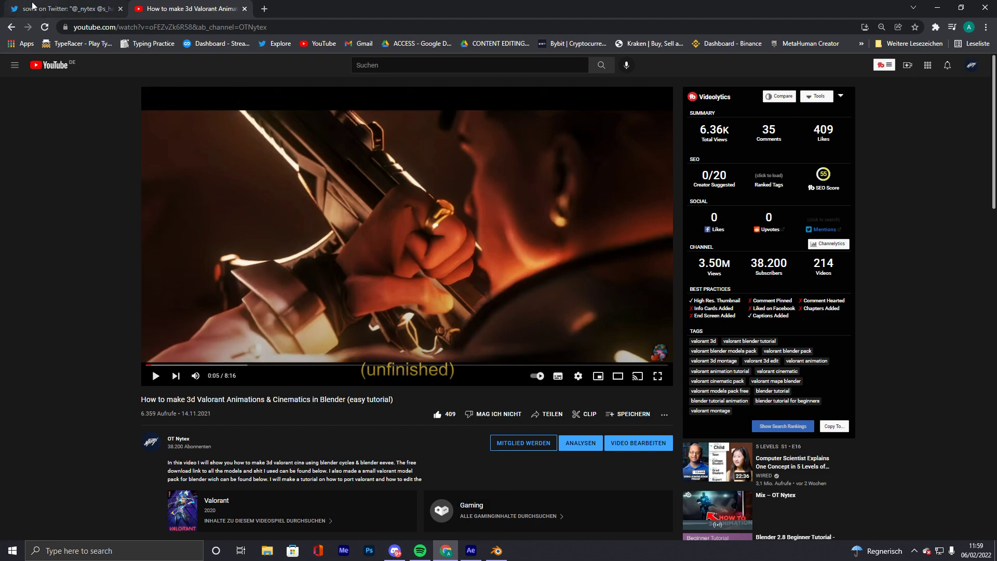
Bring the After Effects project to the front and scrub the edit around 30 seconds
click(30, 8)
click(471, 551)
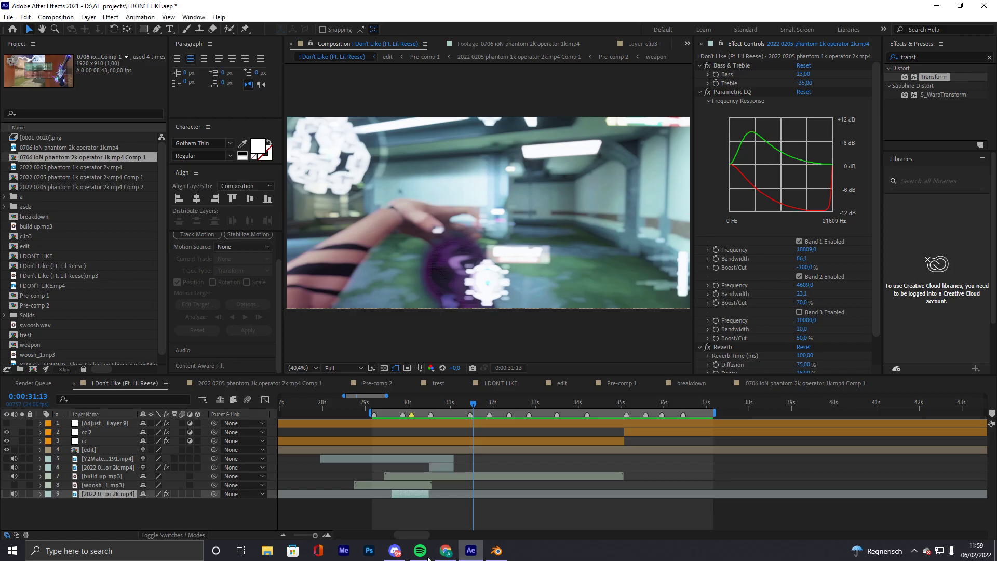
drag(473, 404, 379, 478)
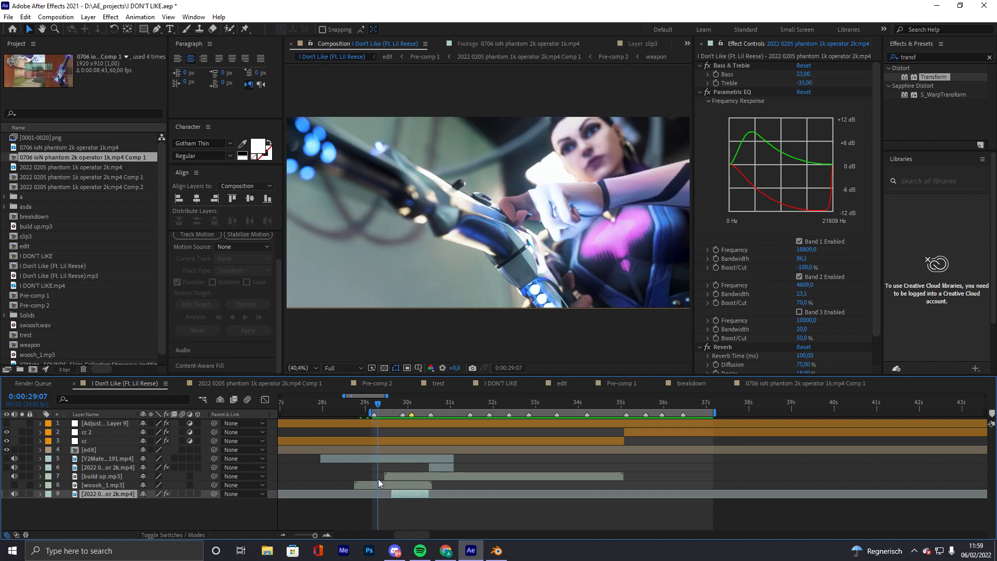
Preview the composition, stop at 0:00:30:07, scrub the next few seconds, and save
key(space)
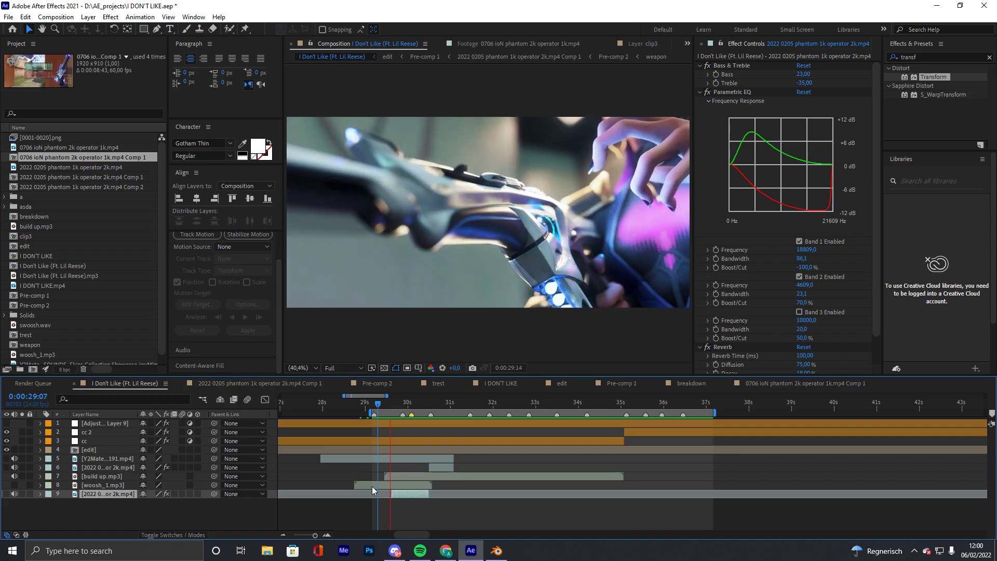
click(421, 410)
drag(422, 410, 387, 405)
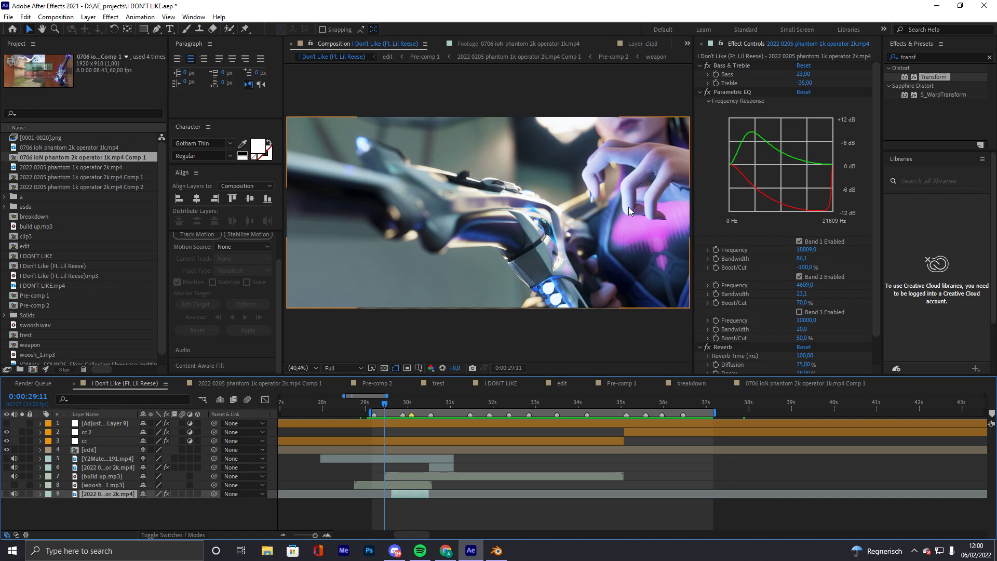
key(ctrl+s)
Bring the browser back, maximised, and switch to the YouTube tab
click(446, 551)
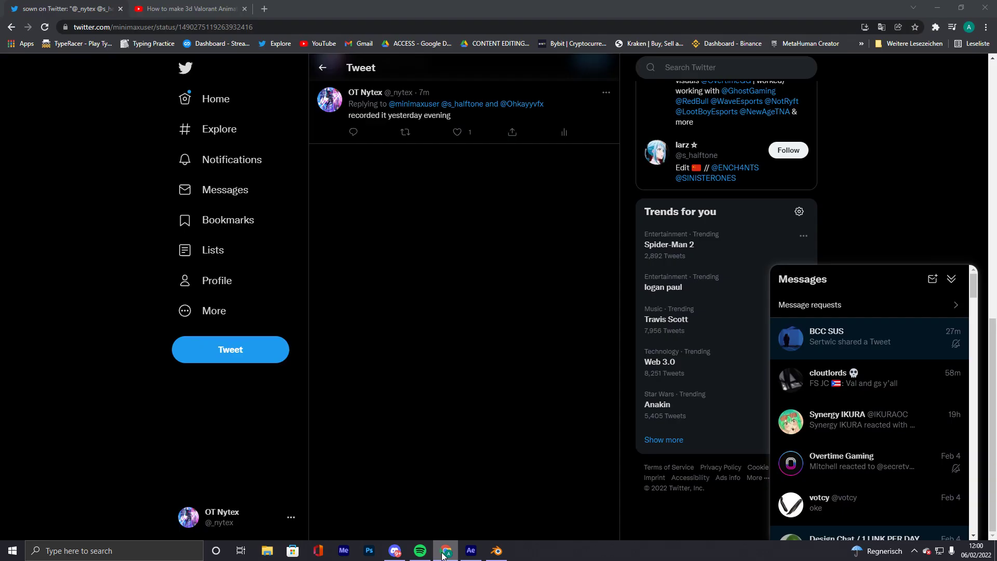
key(super+Down)
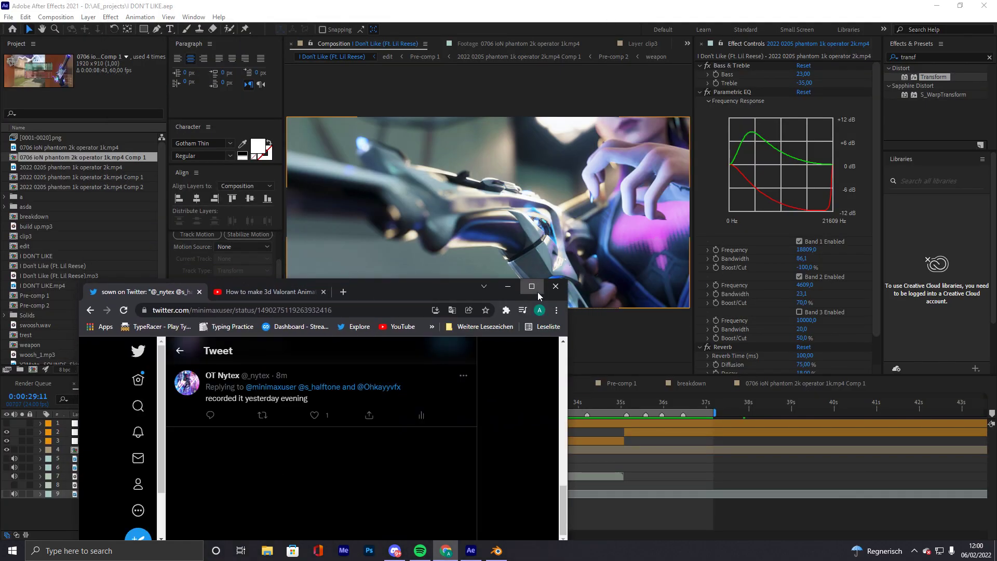
click(531, 287)
scroll(520, 291, up, 5)
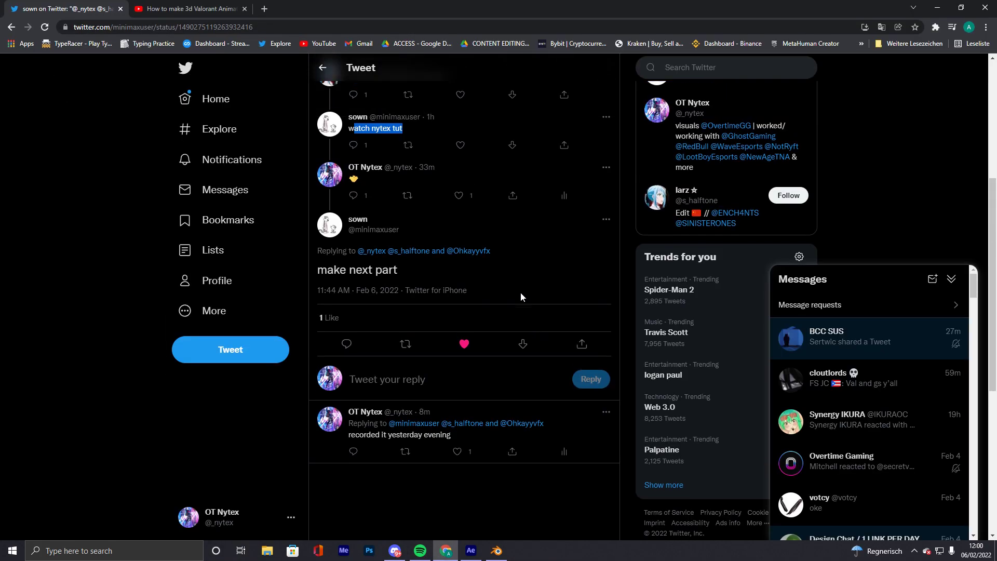
key(ctrl+Tab)
Search YouTube for 'wave valorant'
click(405, 68)
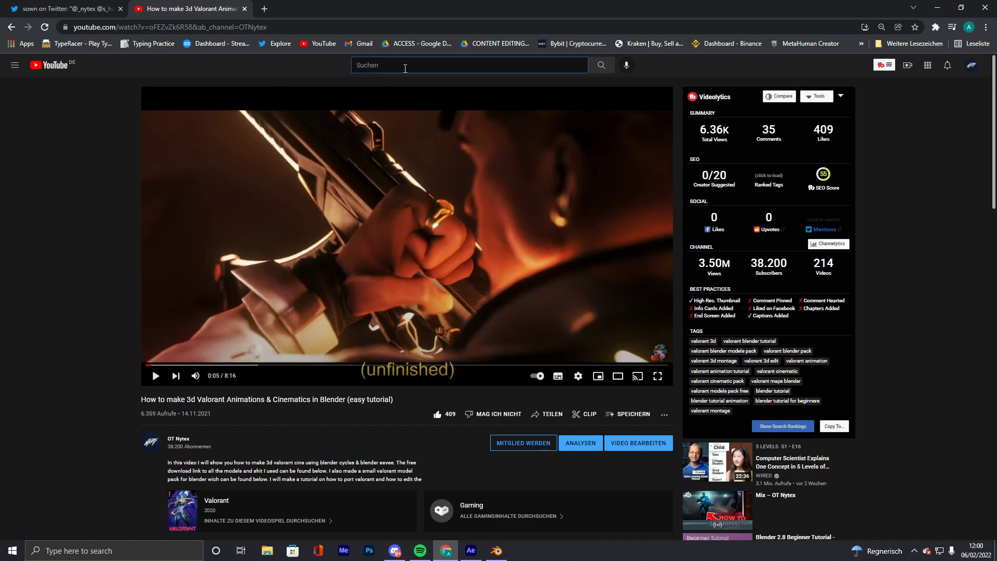
text(wave)
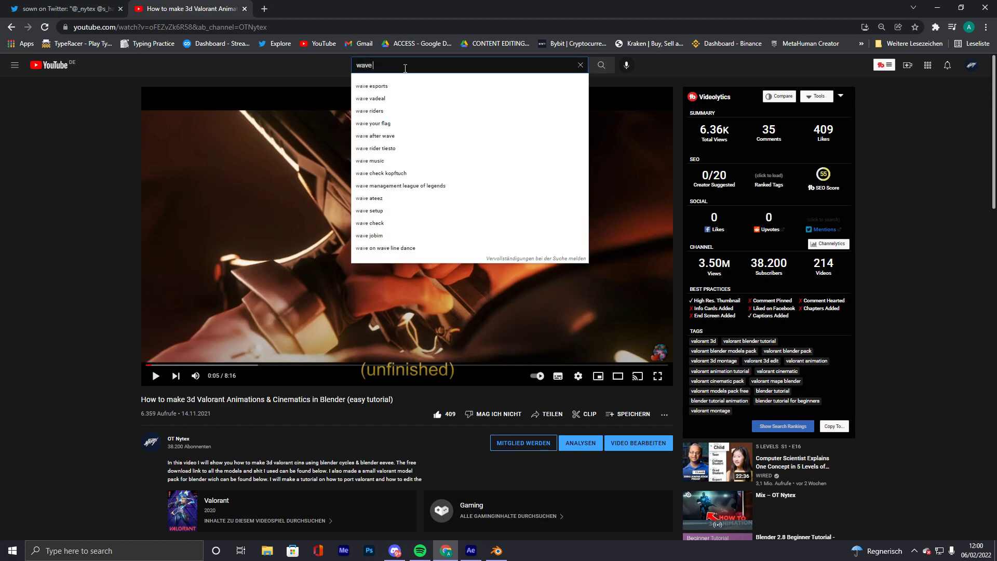
key(Escape)
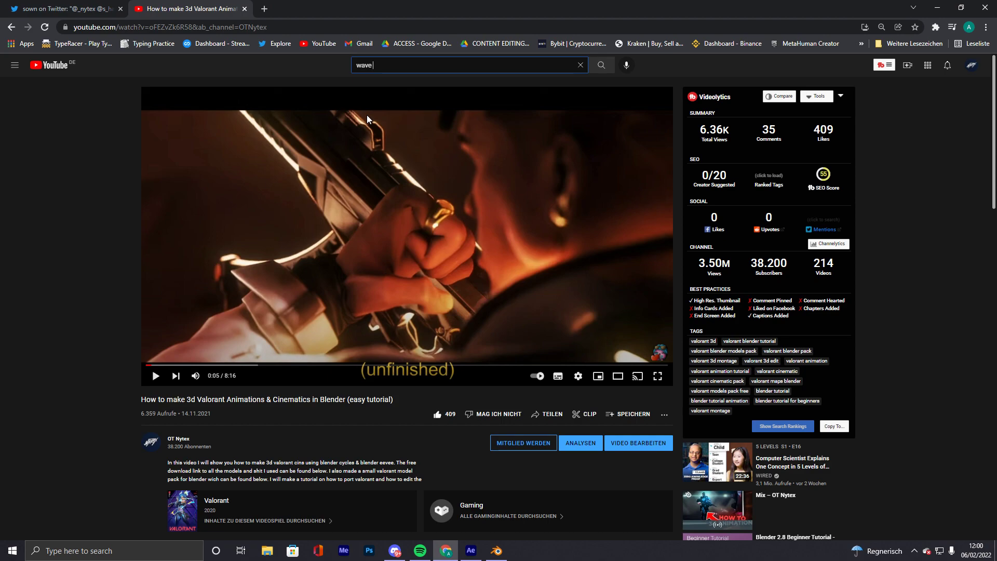
text(valorant)
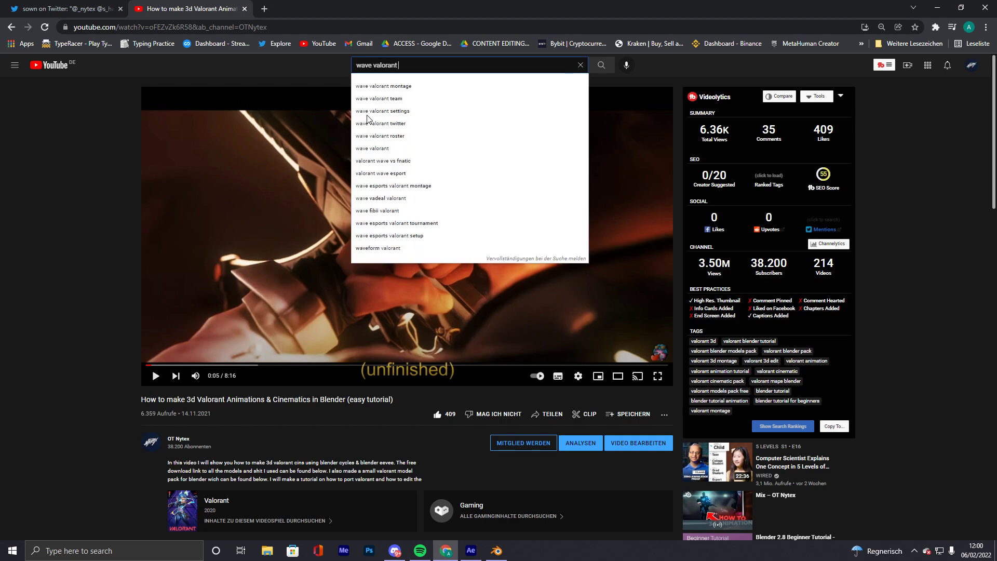
key(Return)
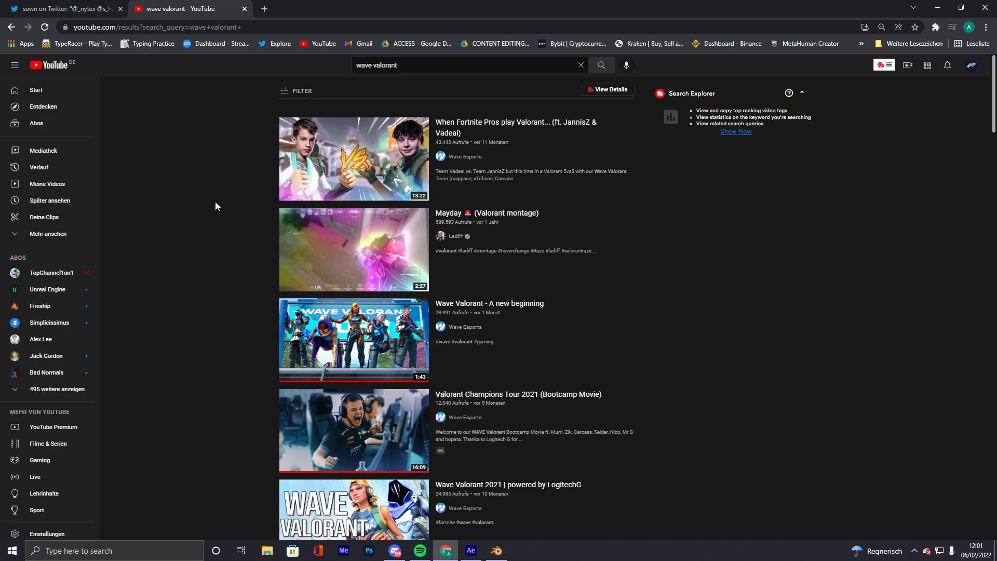
Open 'Wave Valorant - A new beginning' and pause it at 0:29 on the pistol close-up
scroll(407, 454, down, 2)
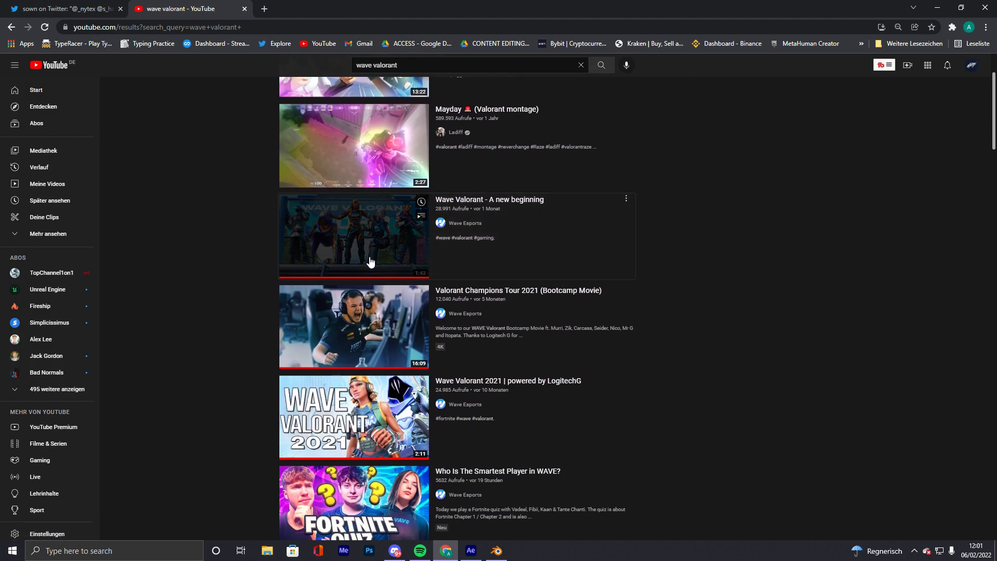
click(343, 265)
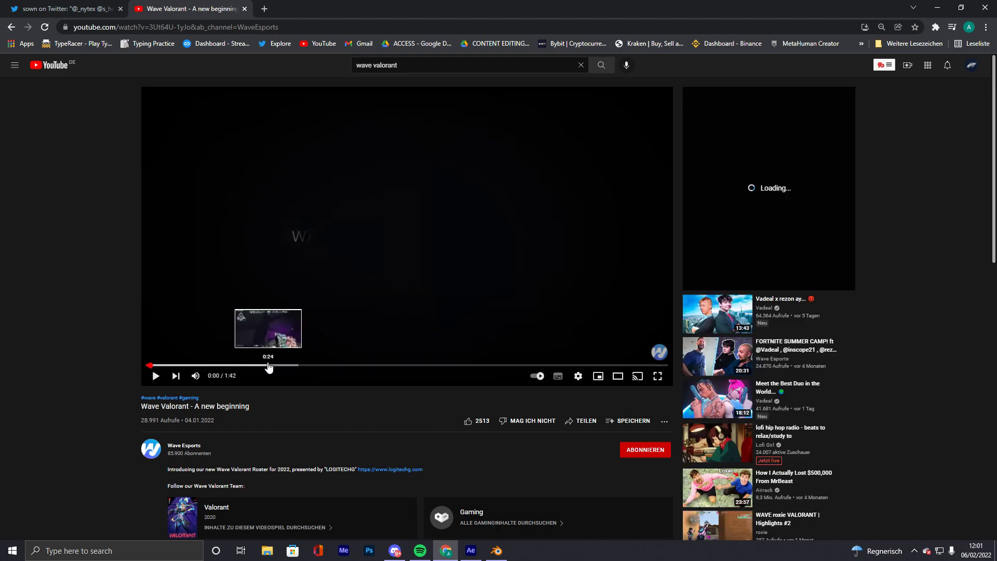
click(295, 366)
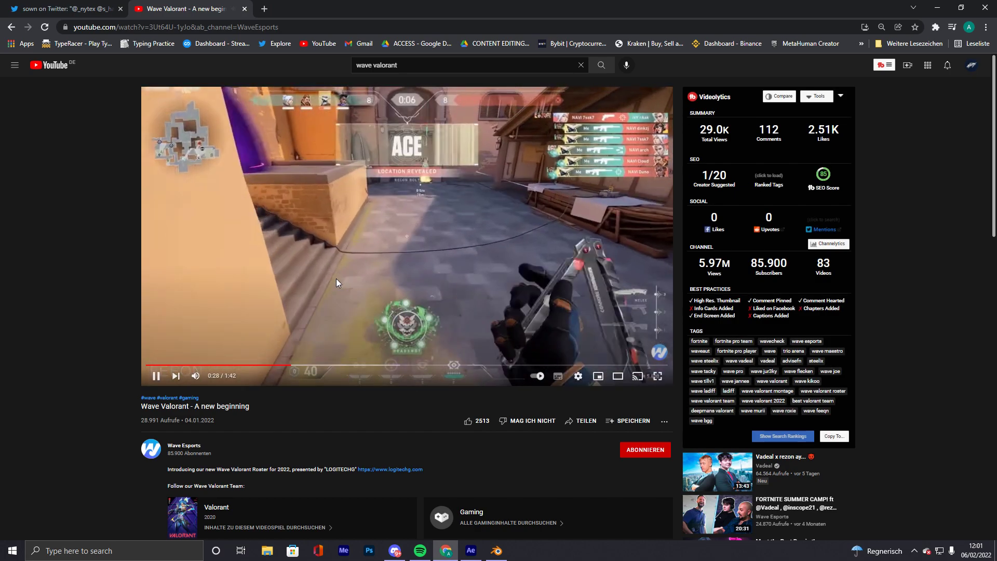
click(336, 278)
Scroll the video page and open then dismiss a right-click context menu
scroll(347, 186, down, 1)
scroll(312, 249, up, 1)
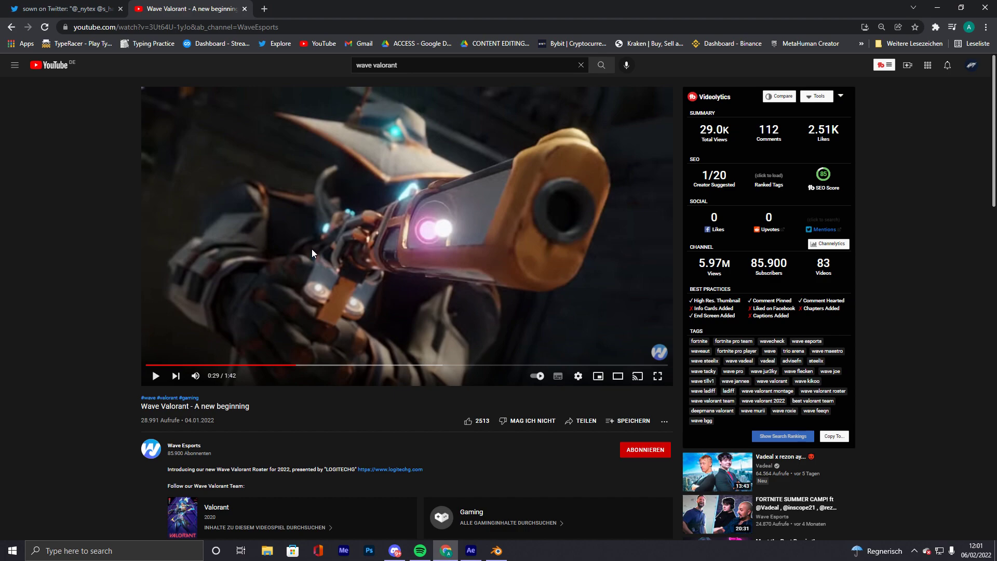
scroll(587, 206, down, 5)
right_click(556, 183)
scroll(481, 286, up, 5)
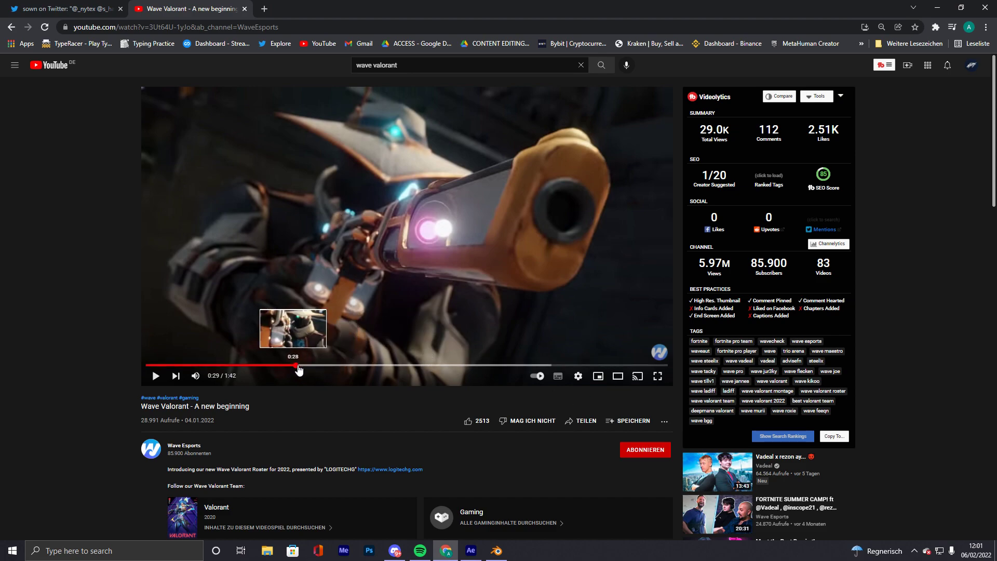
Jump the video to 0:41 and pause it at 0:42
click(363, 366)
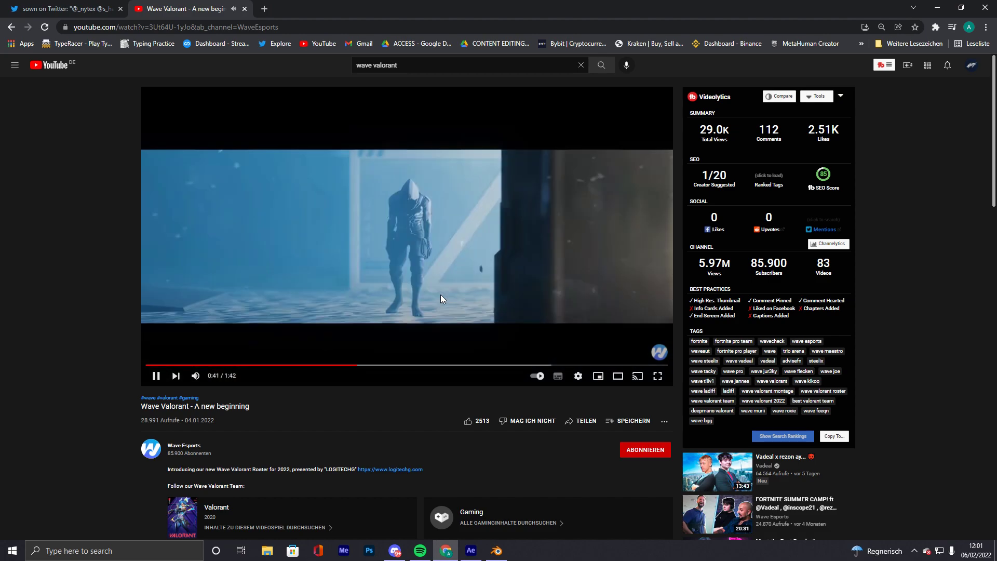
click(476, 200)
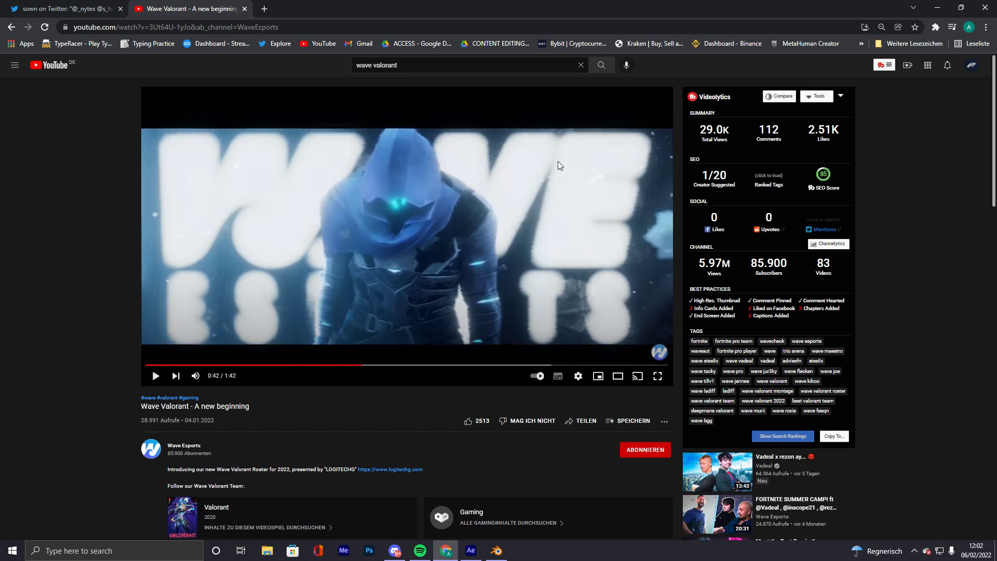
scroll(406, 285, down, 2)
scroll(376, 348, up, 2)
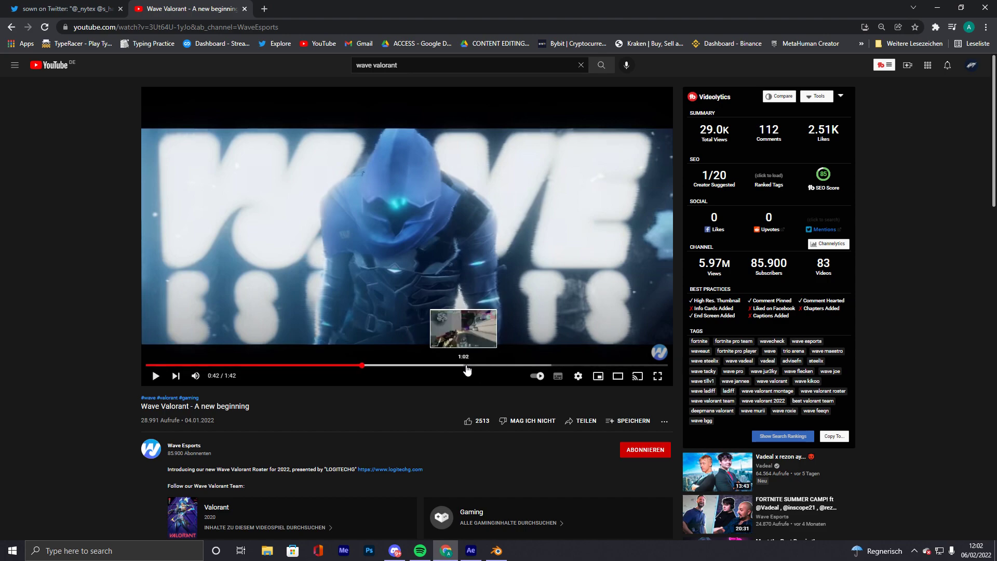
Skip to the 0:54 shot of the white-haired agent, then switch to the Twitter tab
click(424, 365)
scroll(432, 318, down, 1)
scroll(503, 235, up, 1)
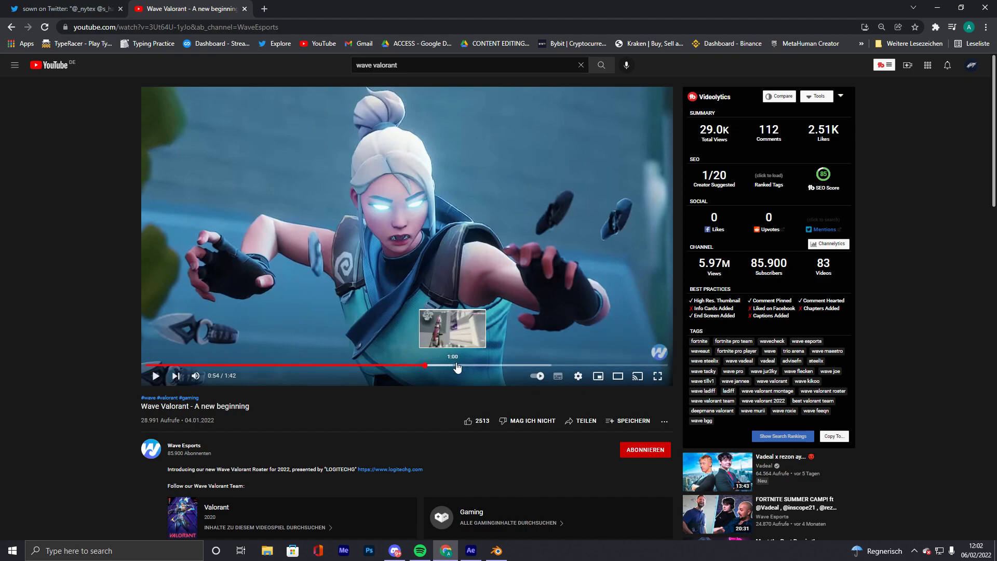
click(82, 4)
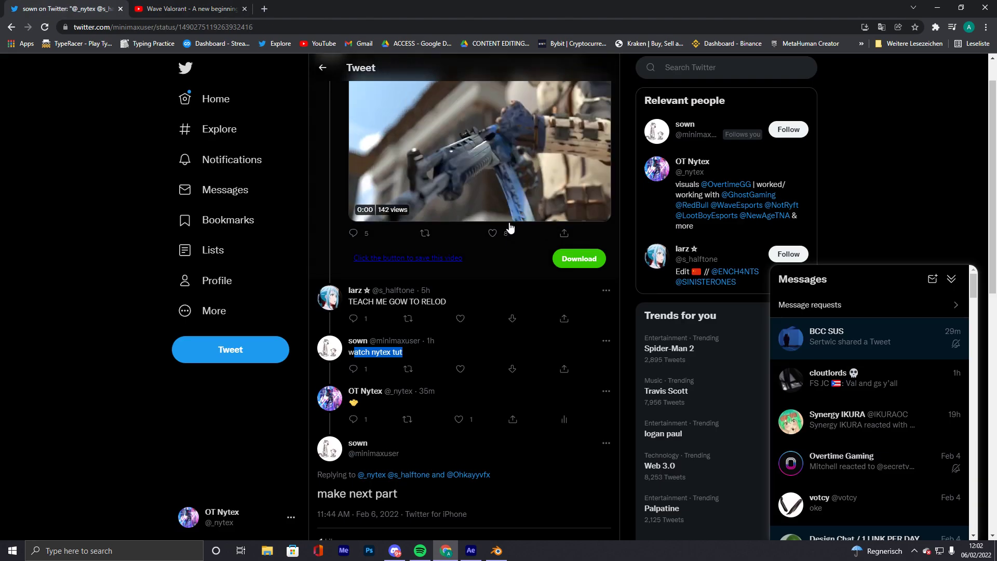
Open your Twitter profile and watch the pinned 'soon' video full screen, pausing at 0:05
click(231, 160)
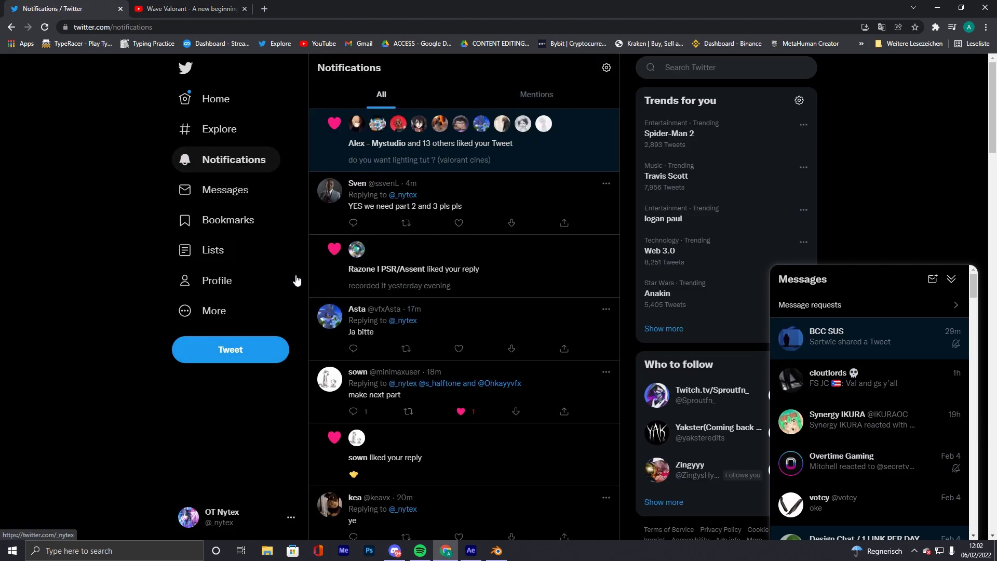
click(238, 279)
scroll(453, 253, down, 1)
scroll(451, 255, down, 2)
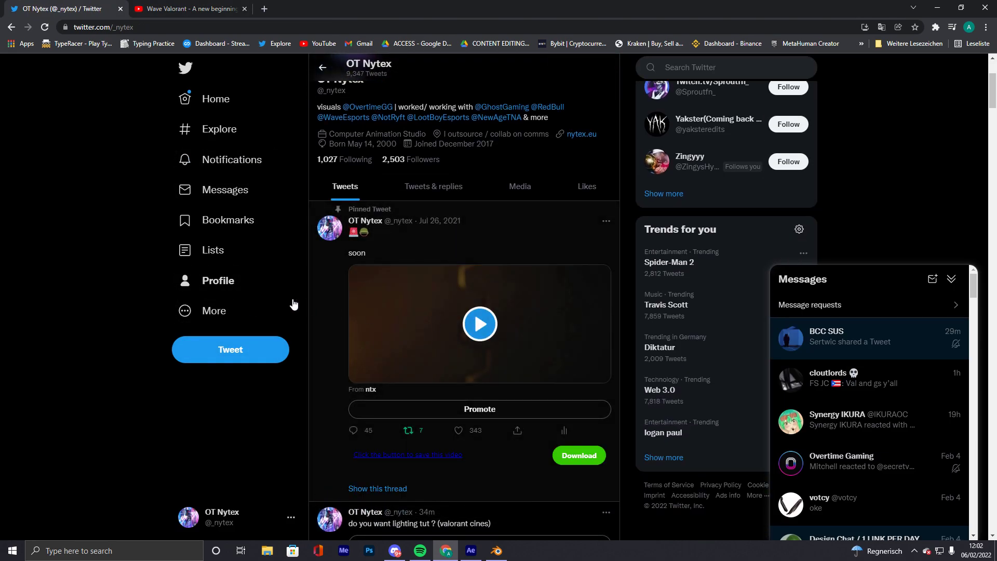
click(596, 374)
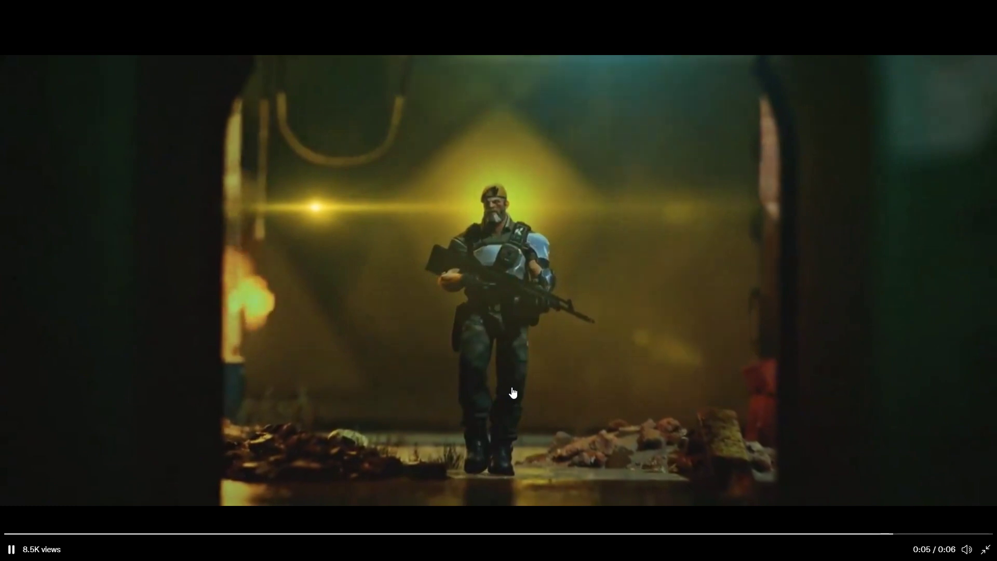
click(609, 355)
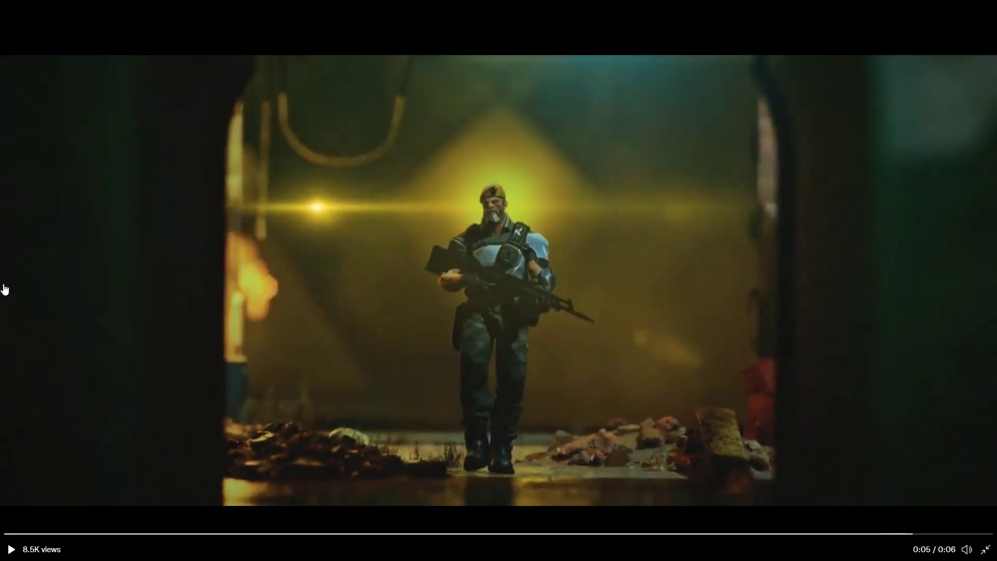
key(Escape)
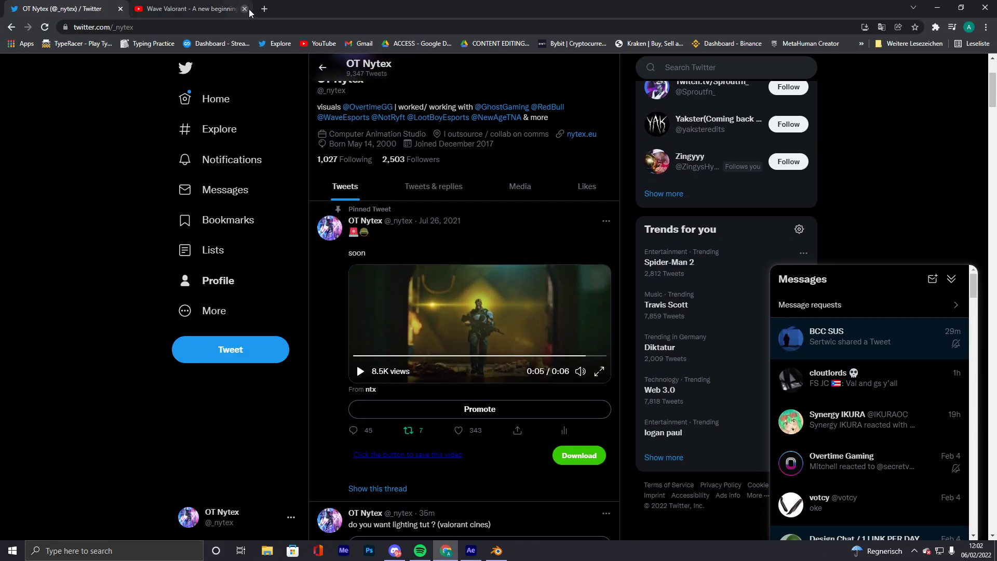
In a new tab, search Google Images for 'joker color palette' and preview the first palette
click(265, 9)
text(joeker)
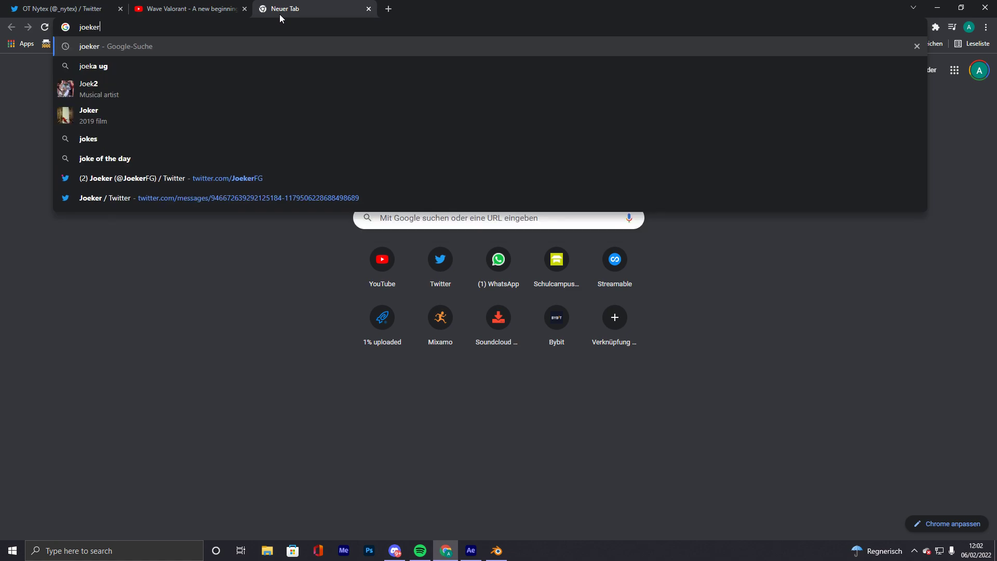
text( color palette)
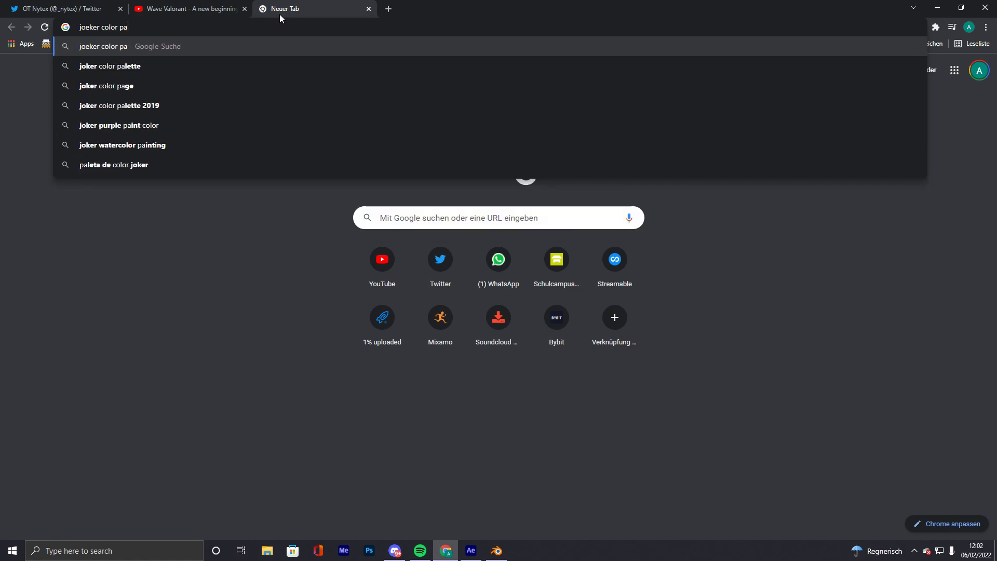
key(Return)
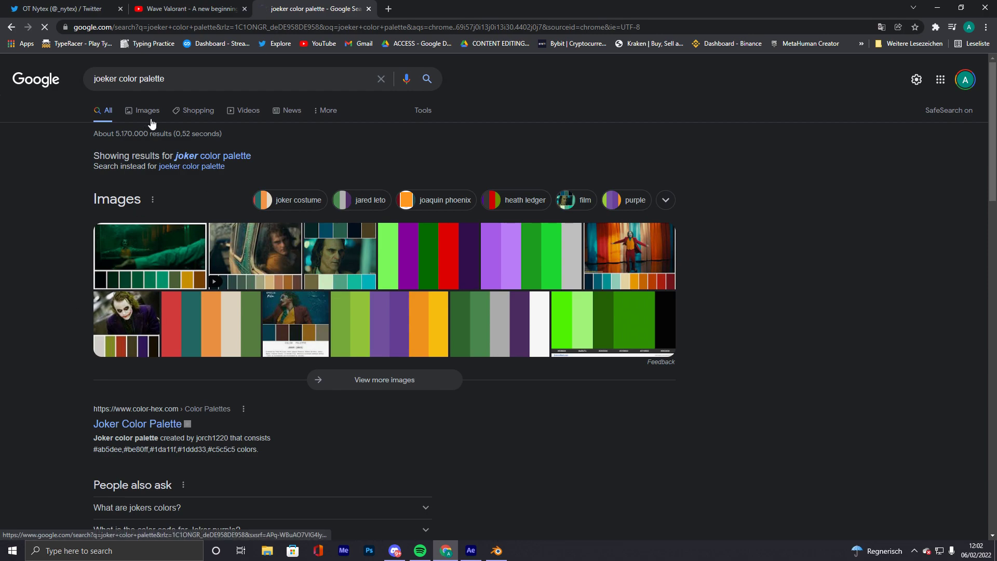
click(147, 110)
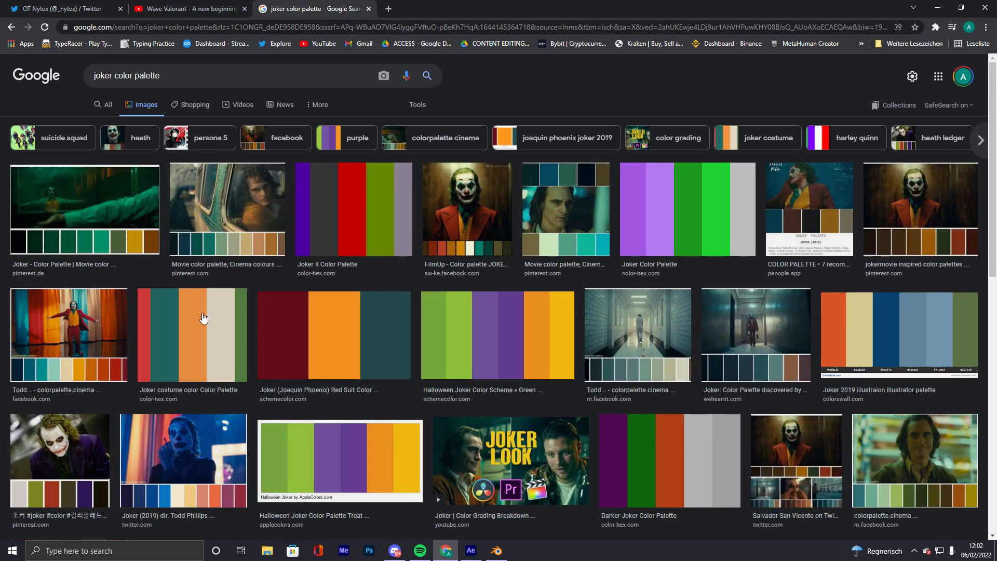
click(68, 228)
Glance at the YouTube tab, return to the palette results, and shrink the browser window
click(190, 8)
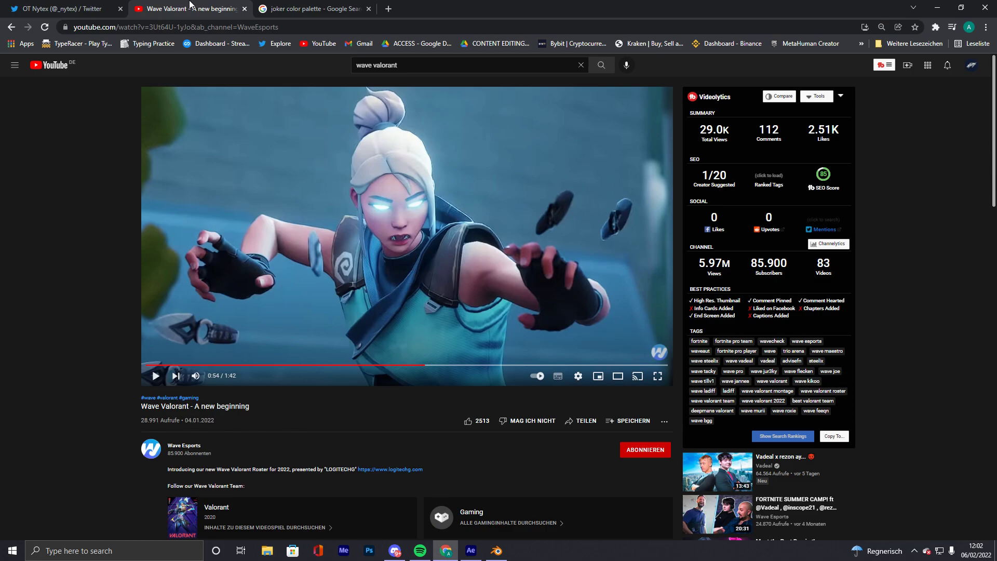
click(275, 6)
drag(275, 6, 625, 207)
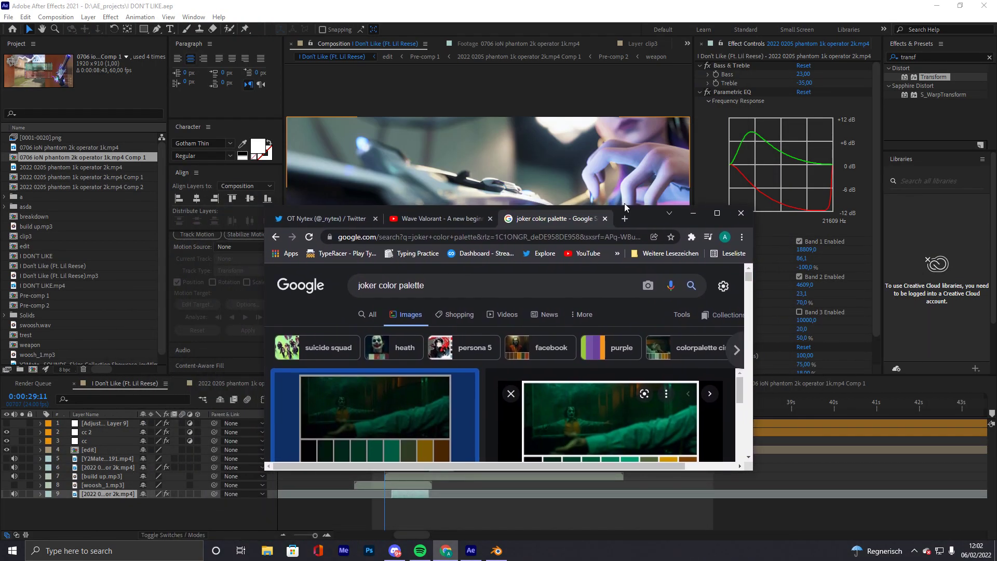
Hide the browser to show the composition, then bring up lighting tutorial.blend in Blender
click(693, 214)
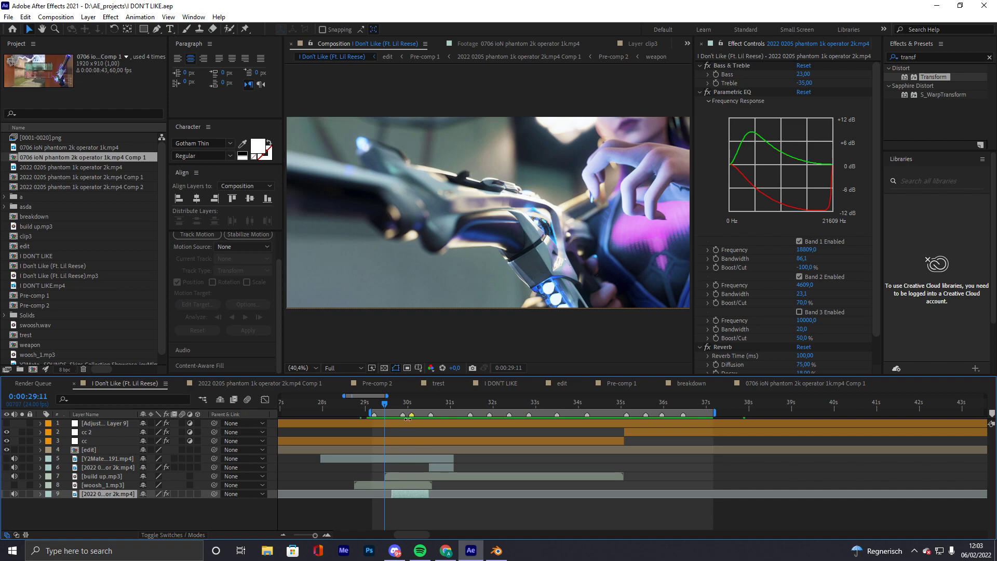
click(496, 551)
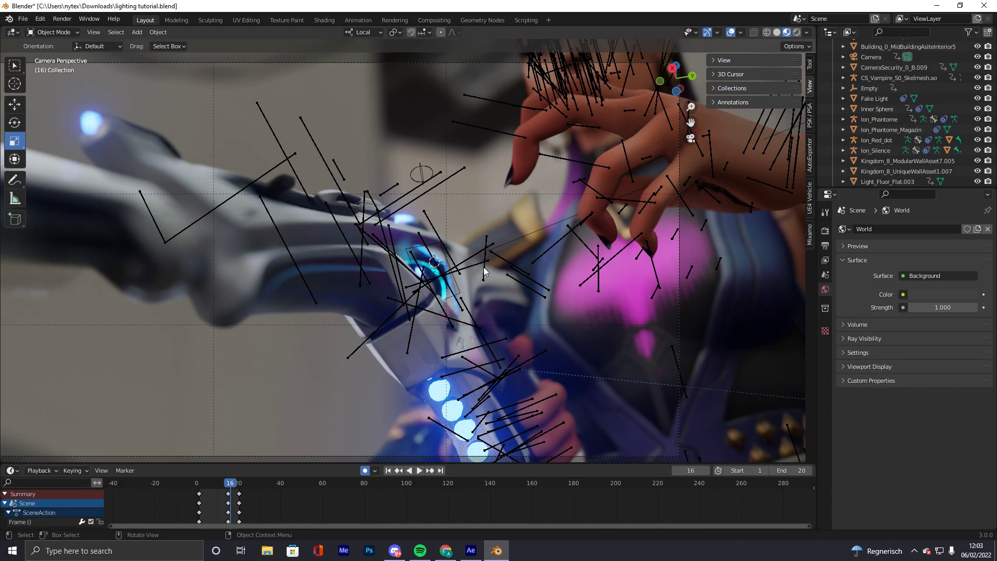
Zoom the view and switch the agent's camera view to Solid viewport shading
scroll(274, 486, up, 1)
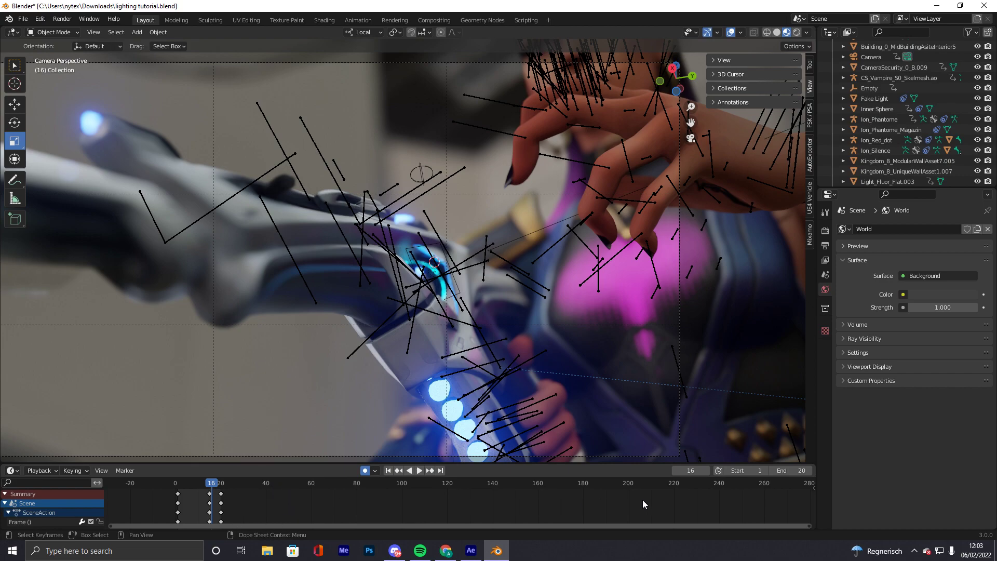
scroll(502, 283, down, 1)
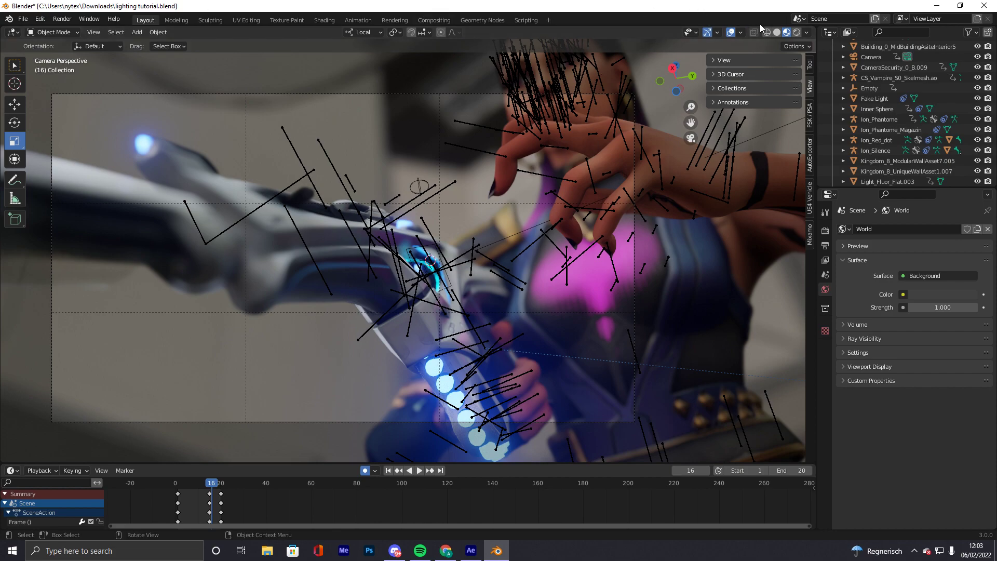
click(777, 31)
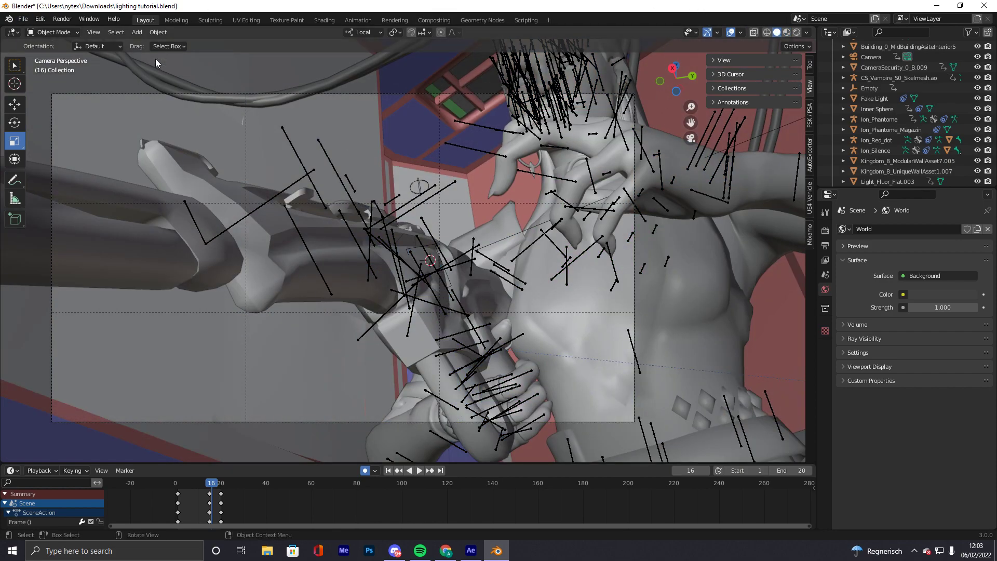
In a separate rendered viewport window, delete the light beside the agent's hand, then close that window
shift+drag(6, 30, 85, 68)
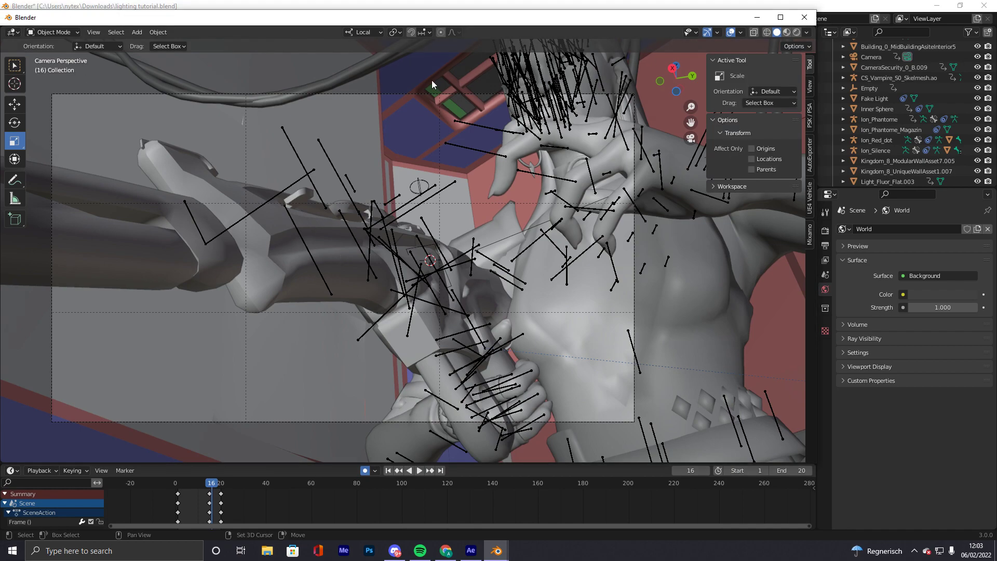
click(796, 32)
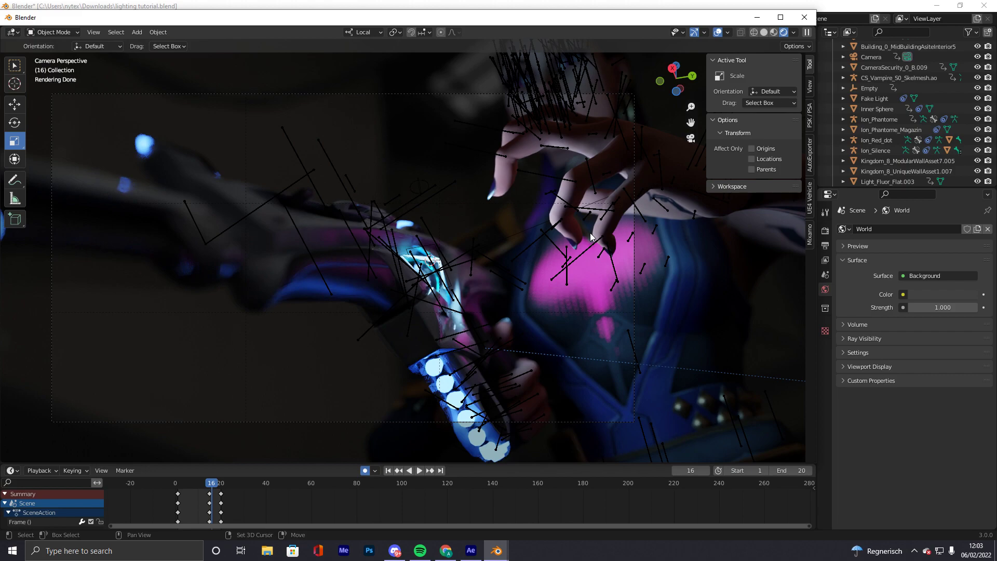
click(425, 255)
key(x)
click(431, 258)
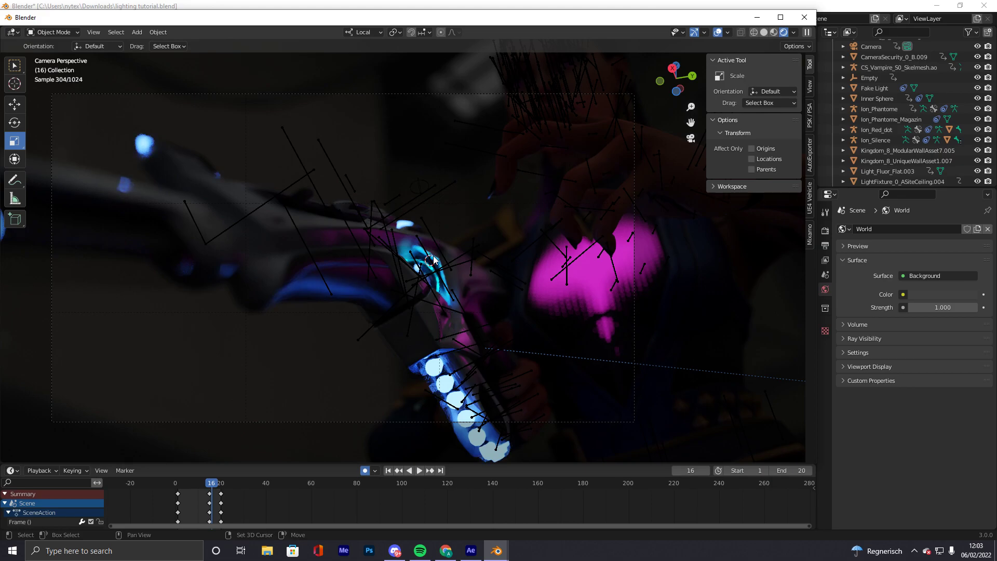
drag(446, 21, 518, 40)
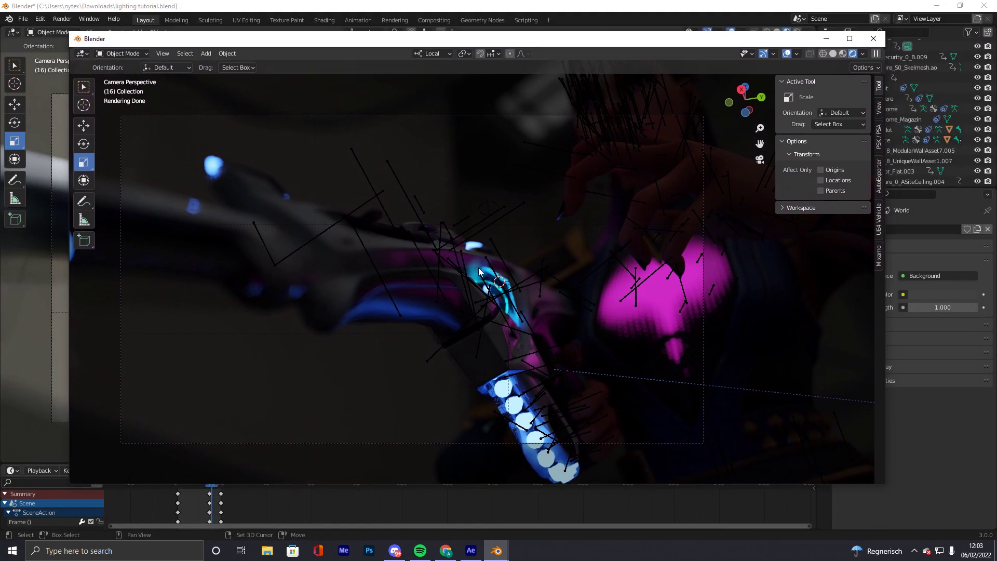
click(874, 39)
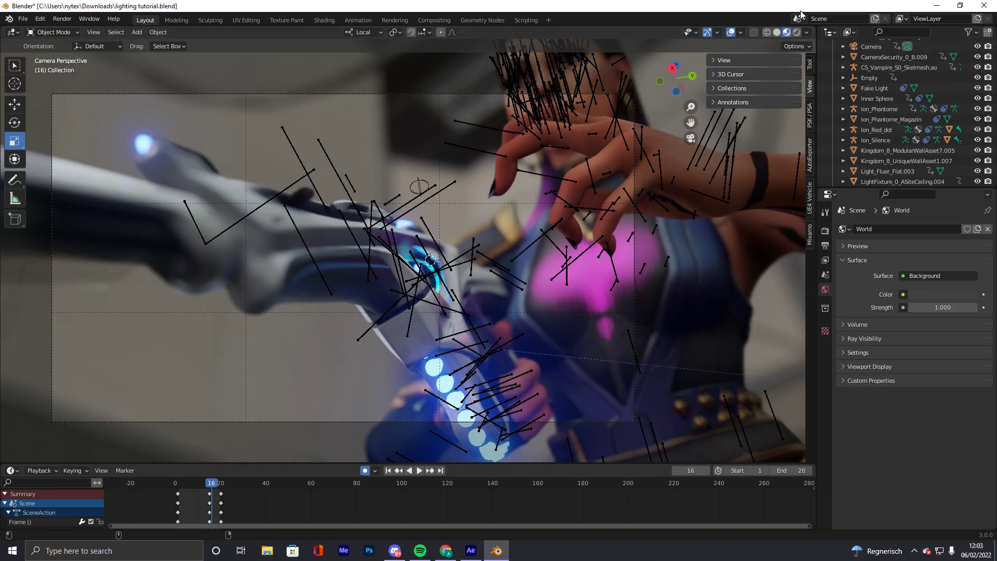
Switch the viewport to Solid shading and set the render engine to Eevee
click(777, 32)
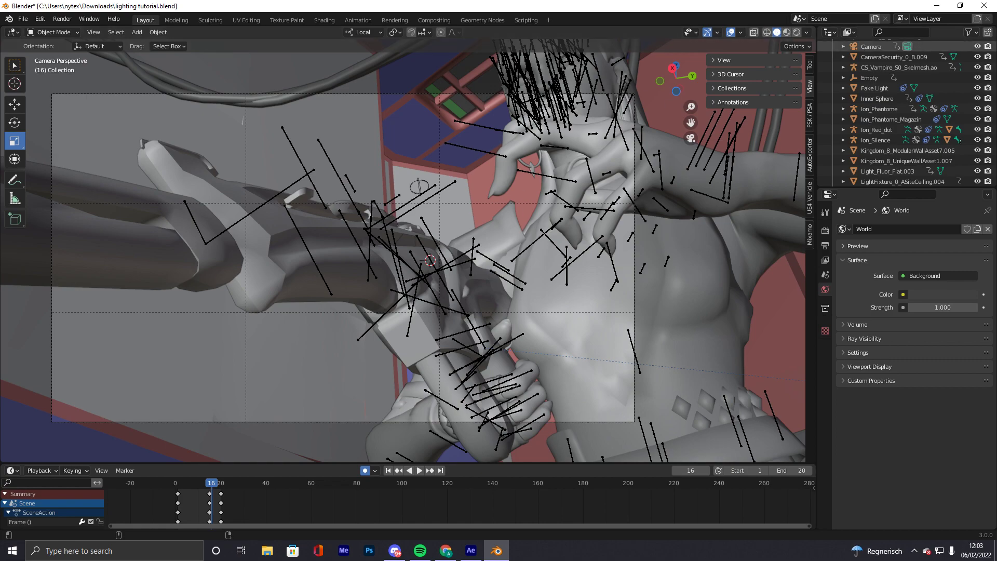
click(826, 235)
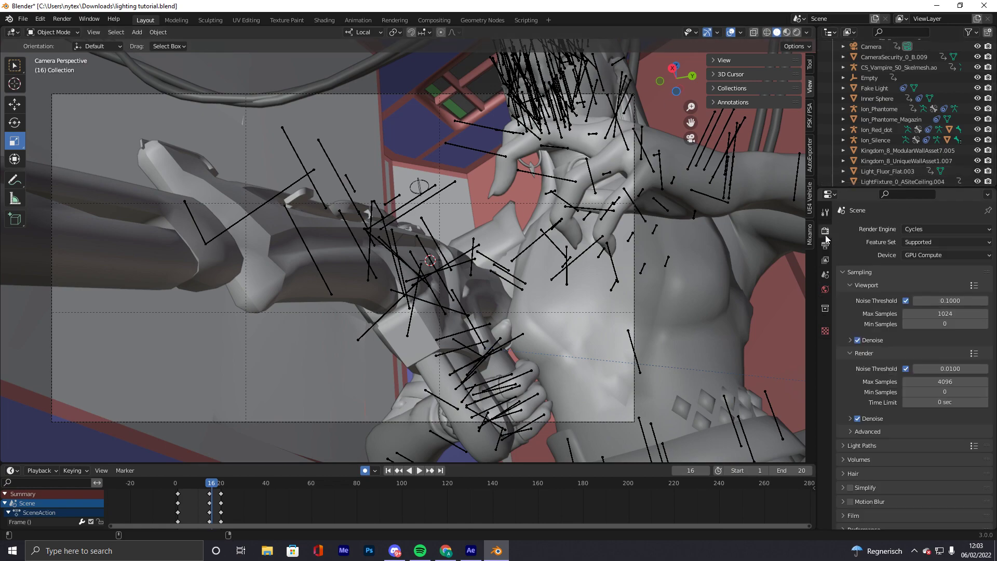
click(921, 230)
click(916, 241)
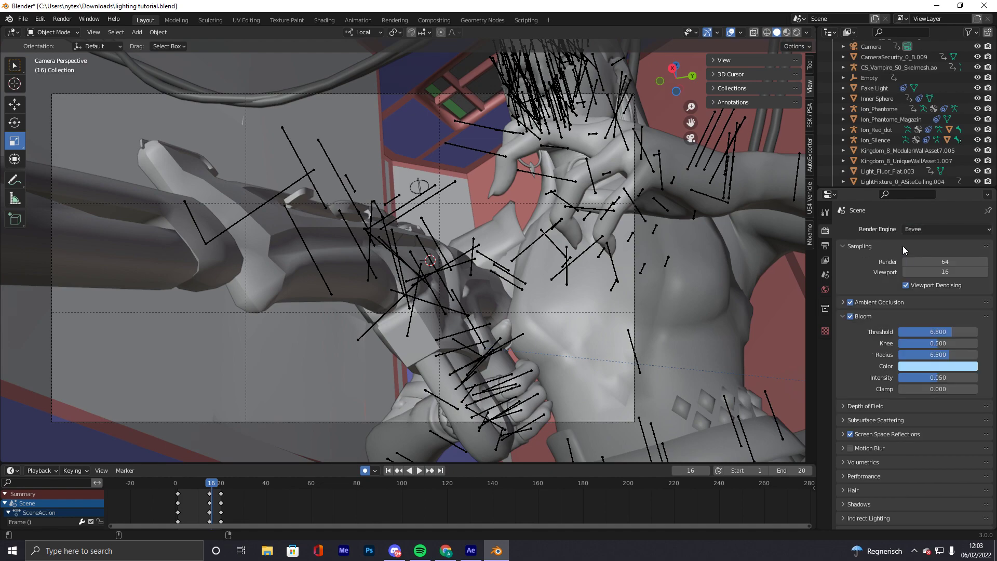
Set Eevee bloom to threshold 6.413, near-white colour and intensity 0.055, and toggle Screen Space Reflections
scroll(866, 293, down, 1)
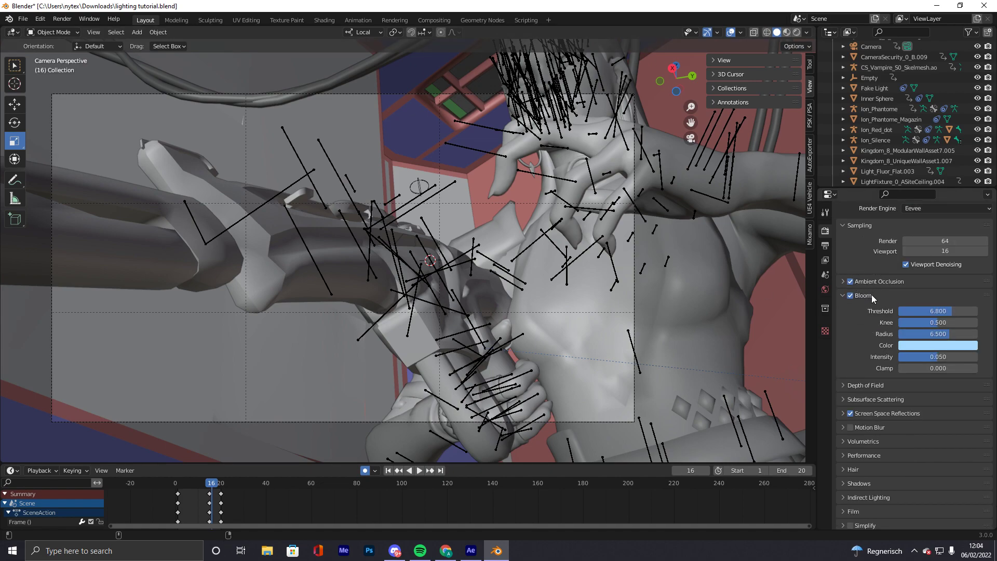
mouse_move(948, 312)
mouse_down()
mouse_move(938, 312)
mouse_move(947, 311)
mouse_up()
click(943, 346)
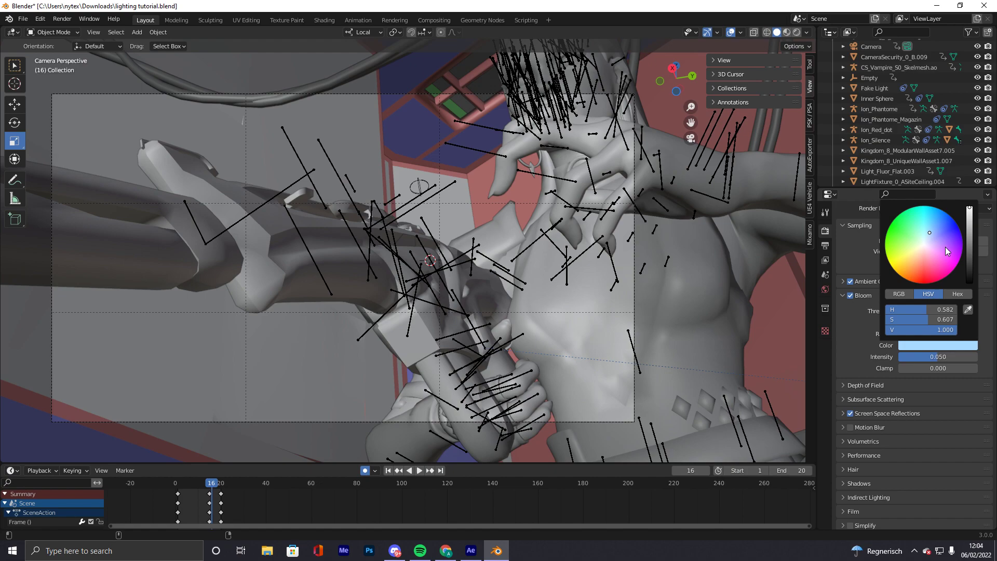
drag(928, 234, 924, 241)
scroll(908, 367, up, 1)
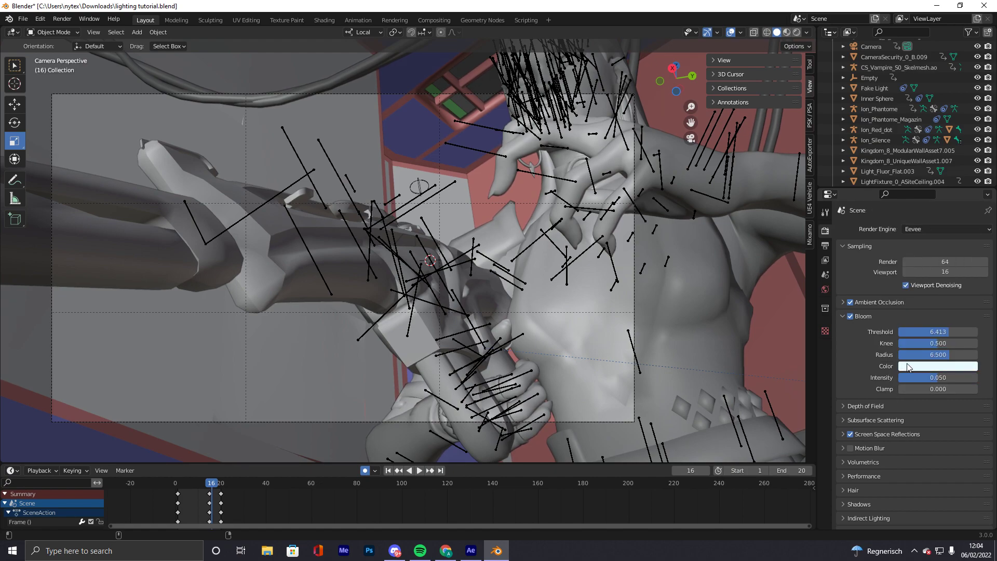
drag(938, 383, 940, 383)
scroll(926, 373, down, 1)
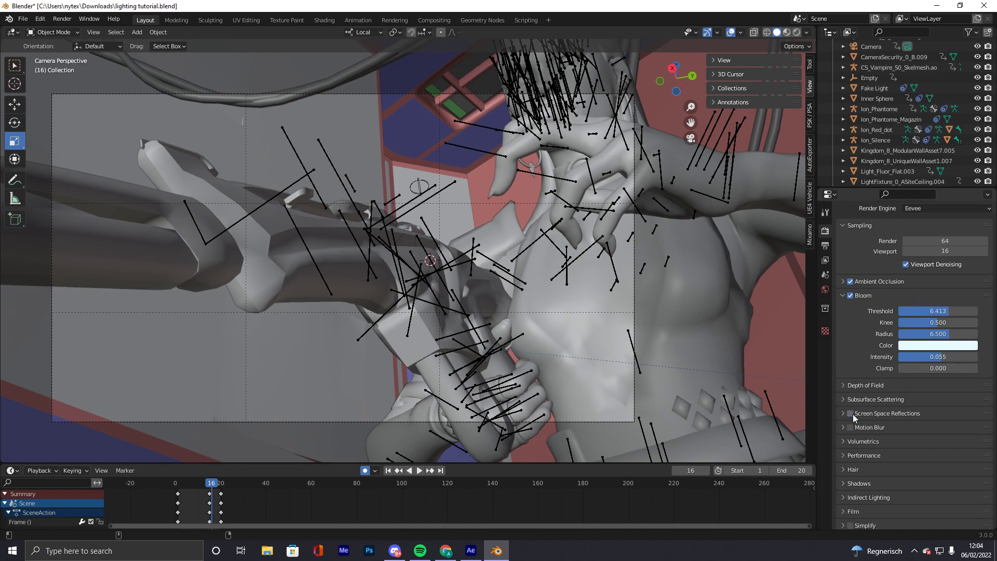
click(850, 414)
scroll(910, 249, up, 1)
Switch the render engine back to Cycles, keeping the Supported feature set
click(926, 230)
click(925, 263)
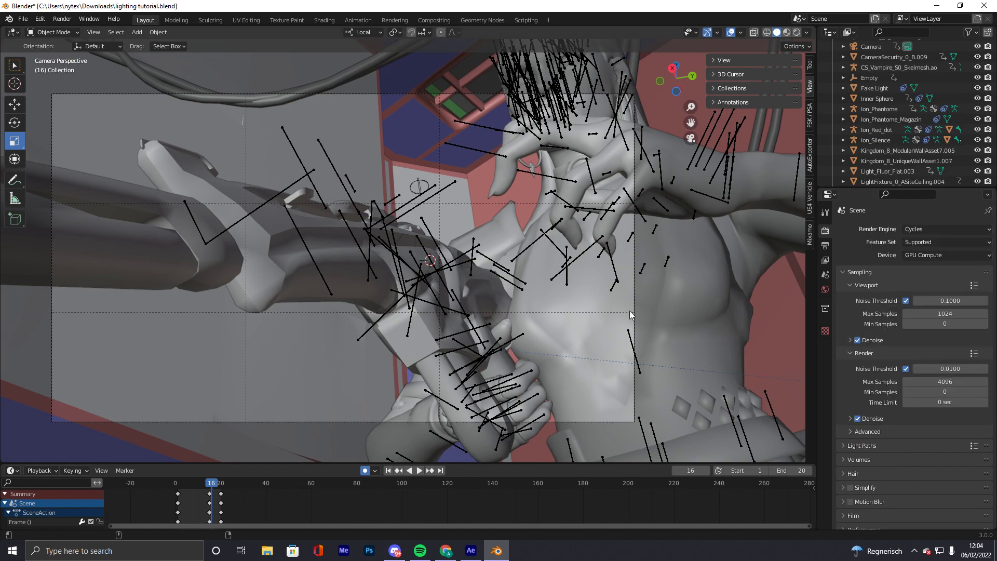
click(915, 243)
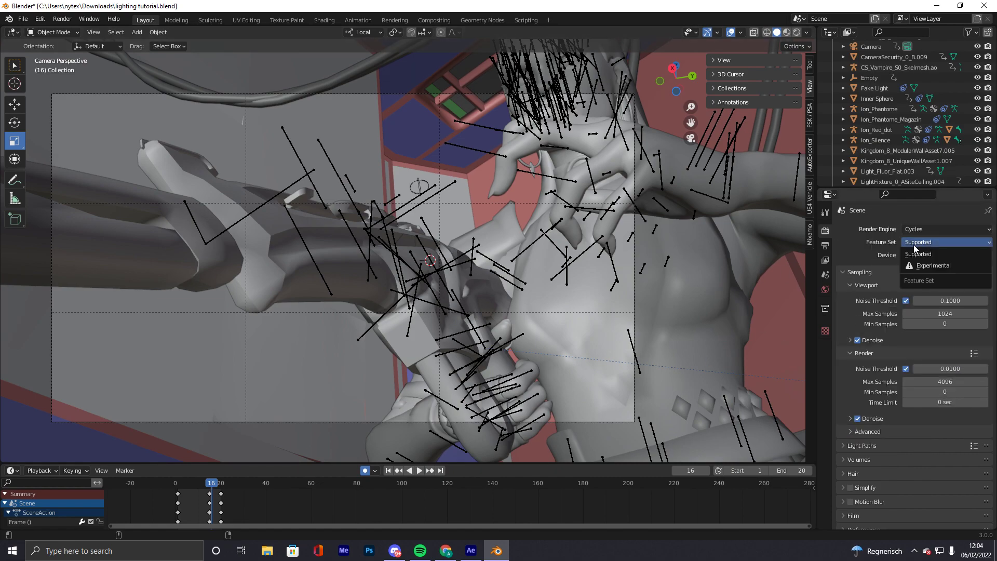
click(22, 18)
click(40, 18)
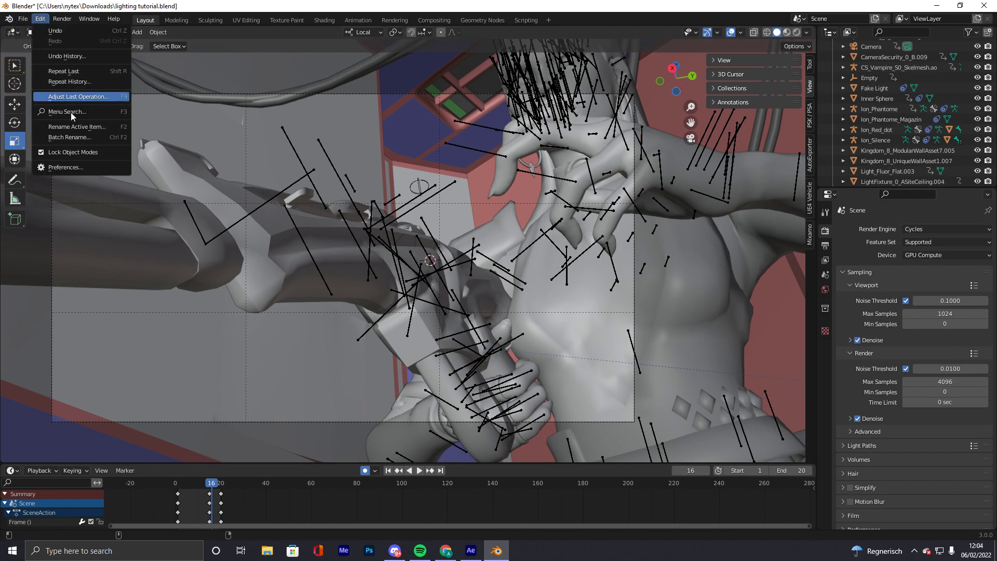
click(63, 167)
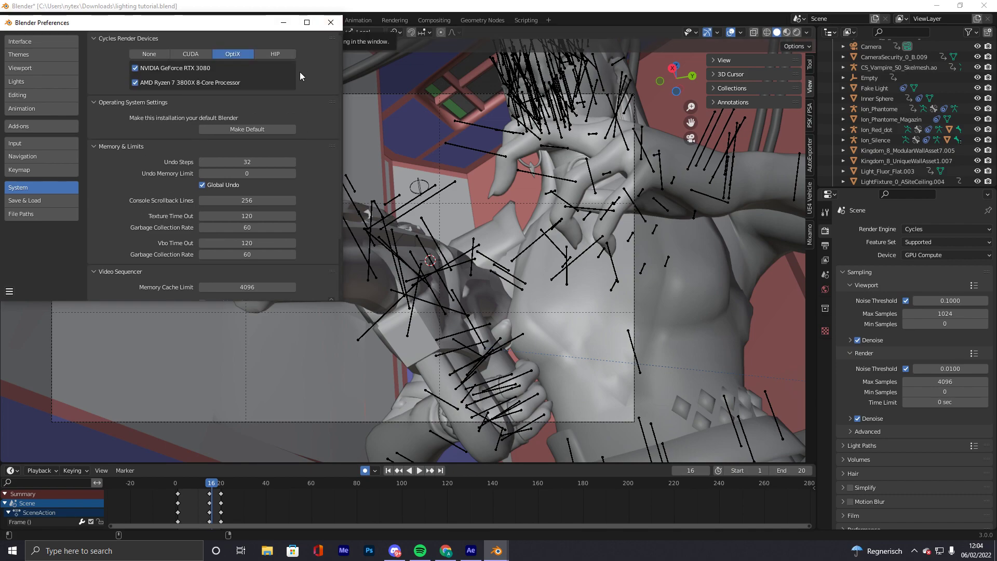
click(330, 29)
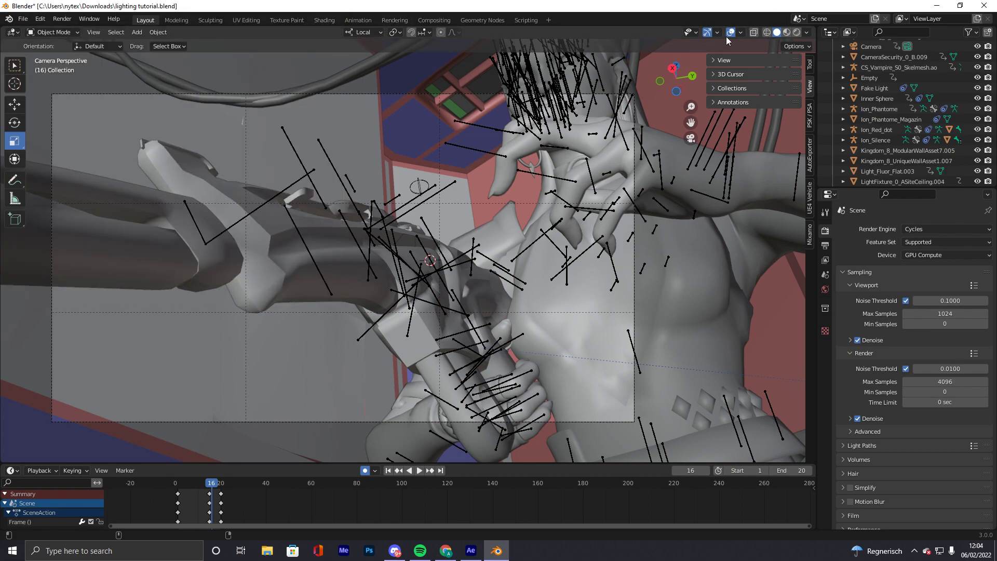
Switch to Material Preview shading and orbit to a low angle under the gun
click(787, 32)
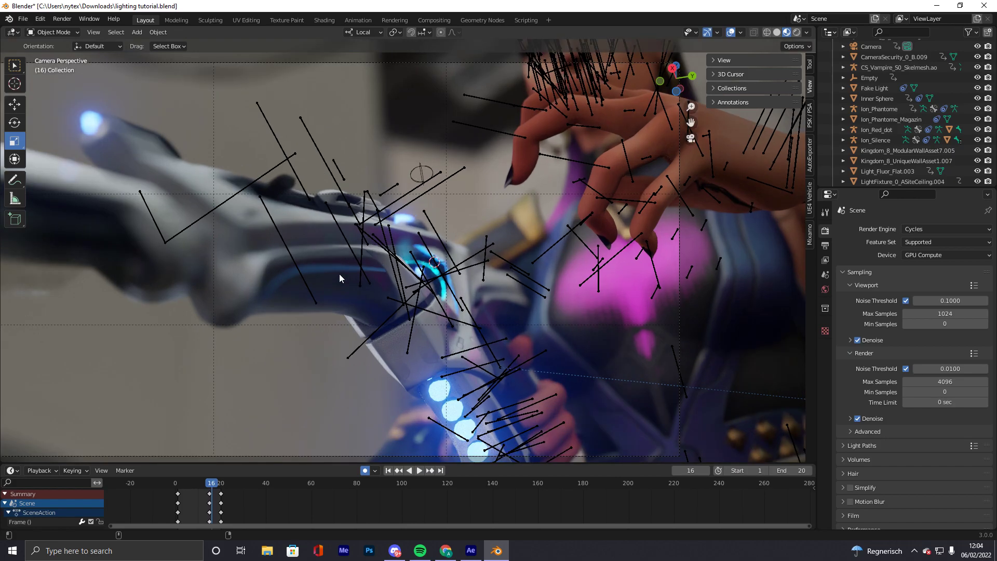
scroll(339, 273, up, 2)
scroll(399, 247, down, 2)
scroll(414, 197, up, 2)
scroll(415, 199, down, 1)
scroll(441, 213, up, 1)
scroll(464, 225, down, 2)
scroll(486, 225, up, 5)
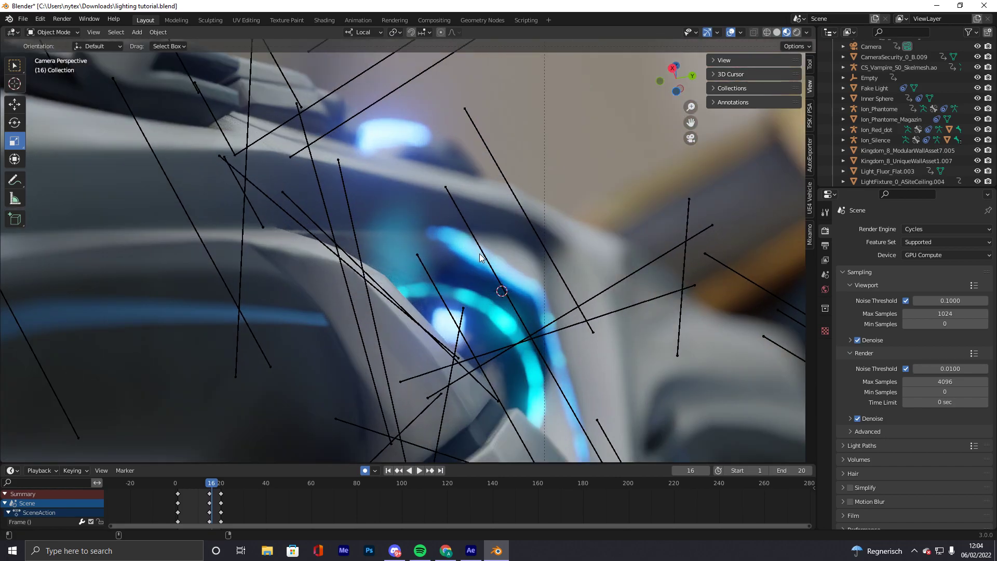
middle_drag(499, 288, 496, 310)
click(503, 291)
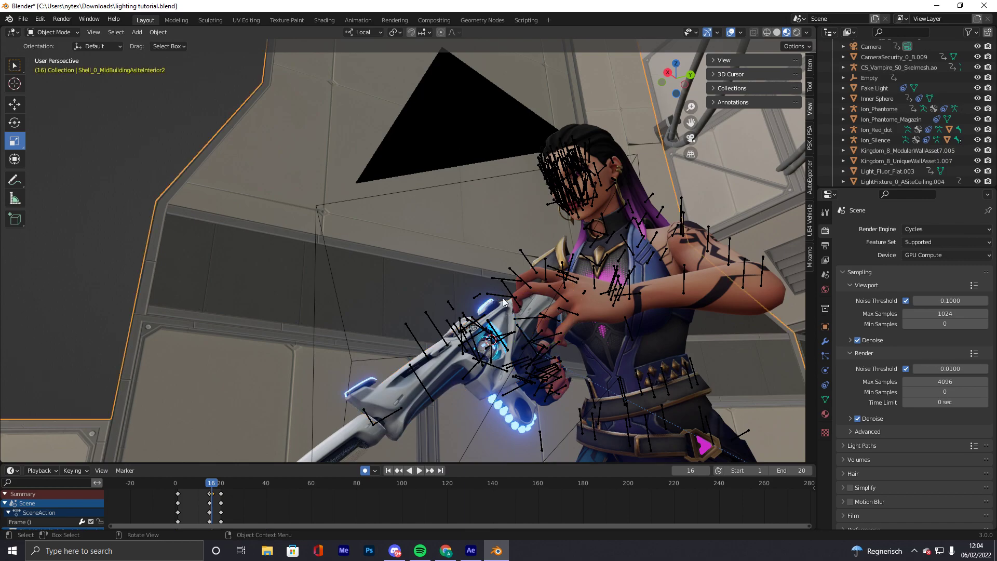
click(528, 294)
middle_drag(528, 295, 460, 381)
scroll(337, 154, up, 5)
Select the Empty and move it near the gun, checking the camera view
click(341, 193)
middle_drag(375, 251, 368, 214)
key(KP_0)
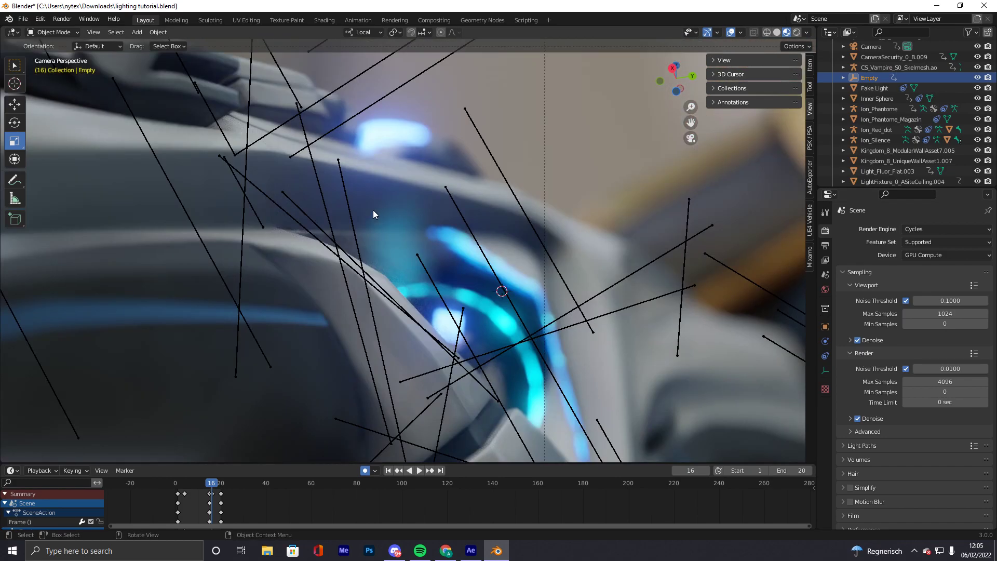
key(g)
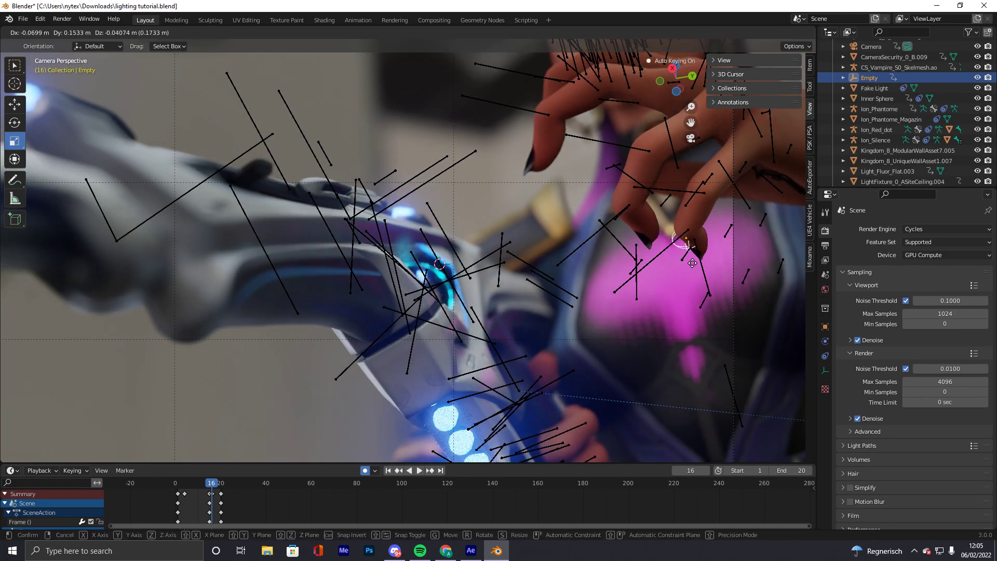
click(470, 302)
middle_drag(469, 302, 439, 315)
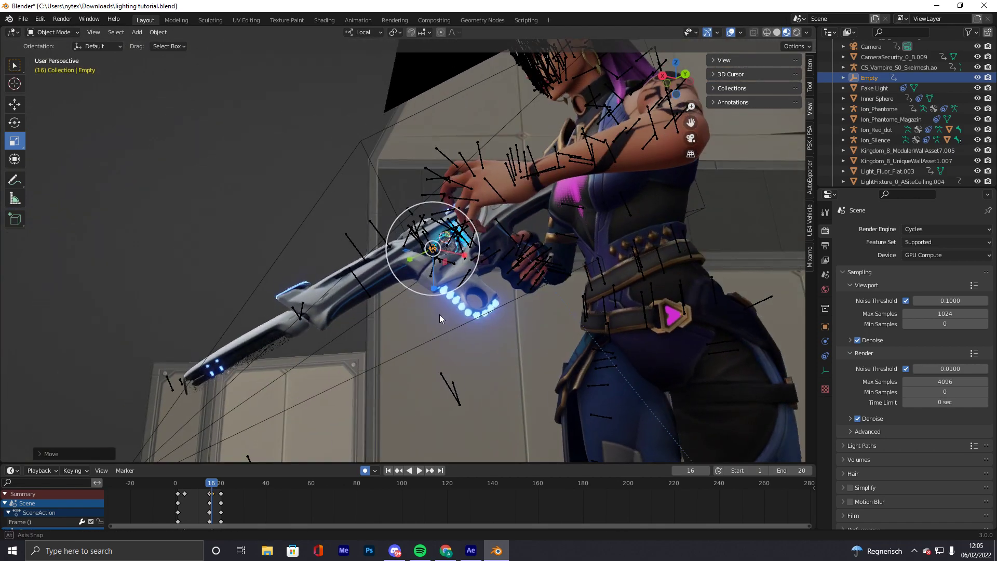
click(17, 105)
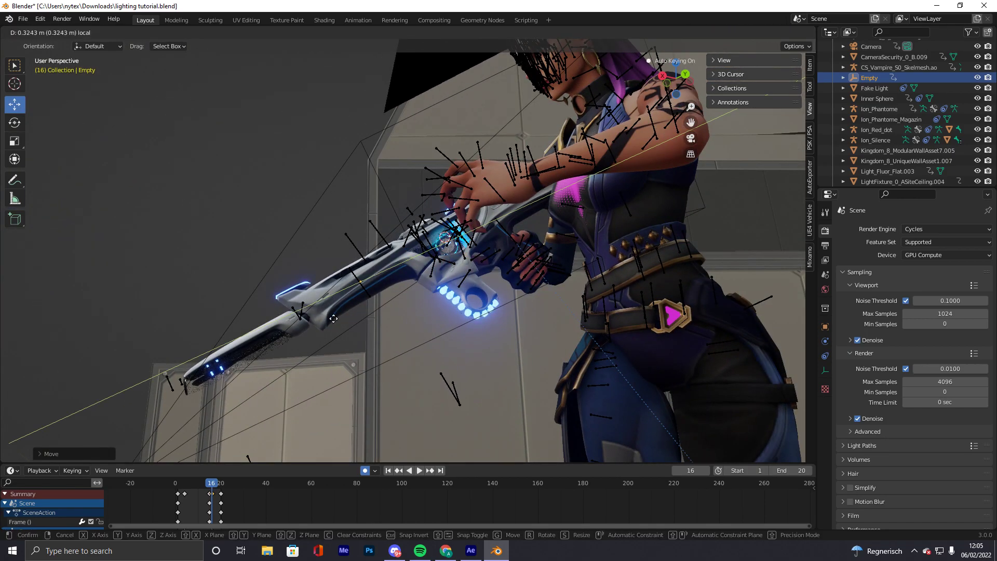
key(KP_0)
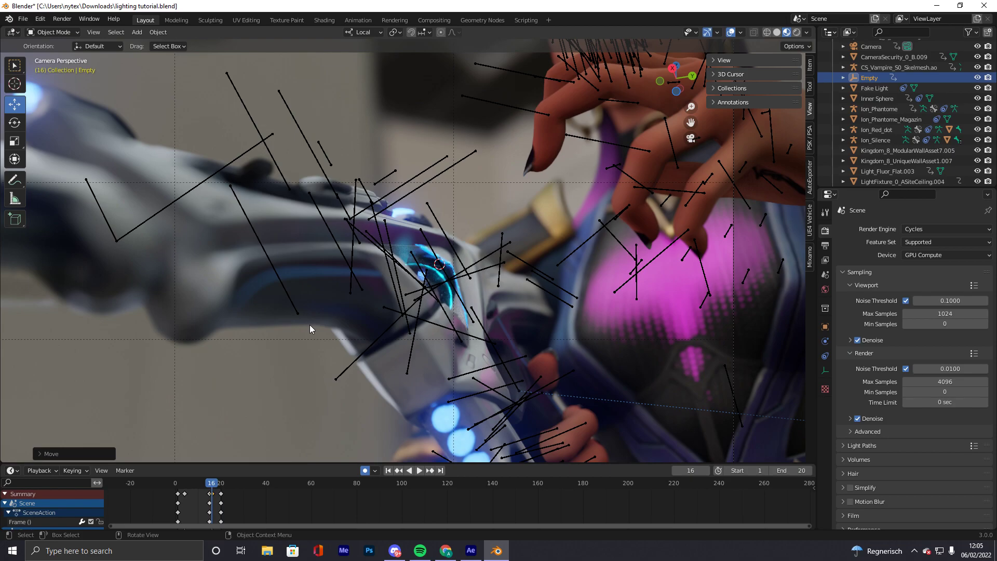
key(KP_0)
Move the Empty vertically along Z and check the shot through the camera
middle_drag(352, 316, 374, 384)
key(g)
key(z)
click(380, 388)
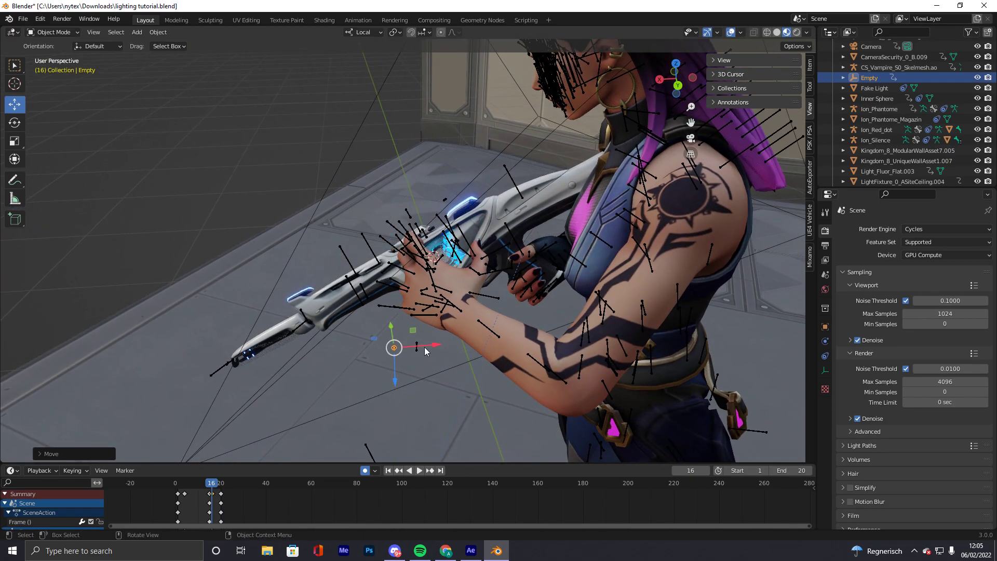
key(KP_0)
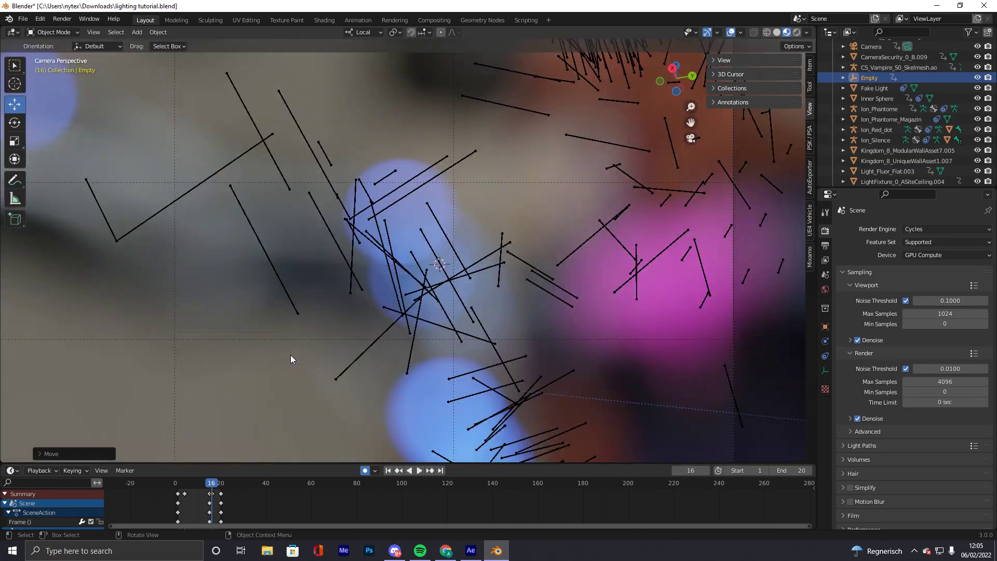
scroll(291, 354, down, 8)
key(KP_0)
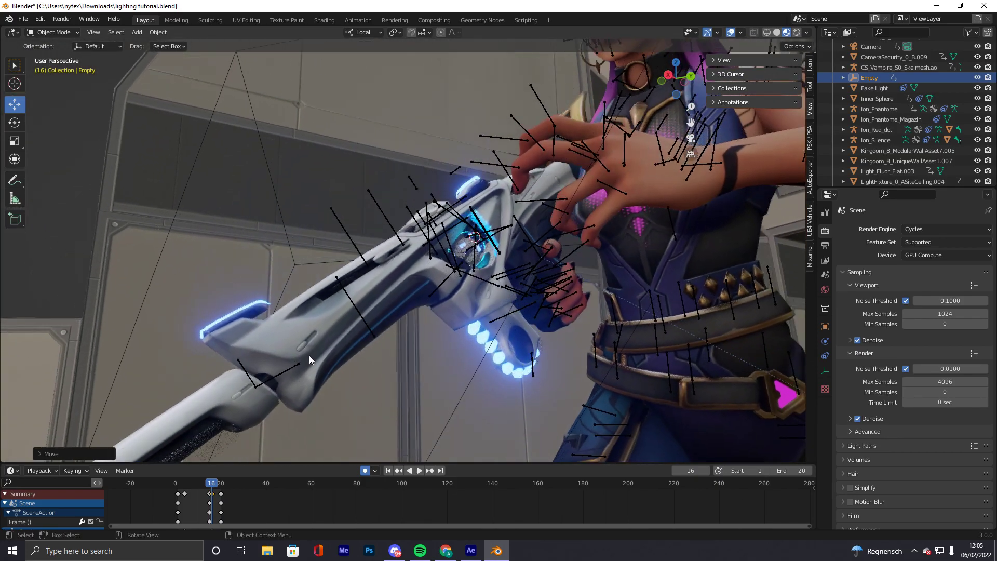
middle_drag(362, 368, 360, 368)
Undo the Empty's recent moves so it returns to its spot near the gun
key(ctrl+z)
key(ctrl+z)
key(ctrl+z)
key(ctrl+z)
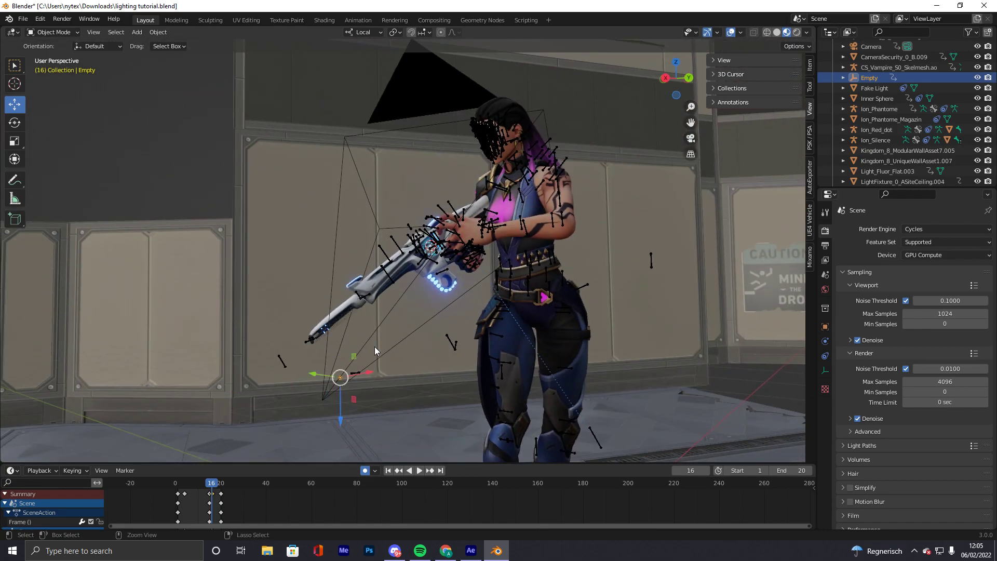
key(ctrl+z)
scroll(467, 248, up, 6)
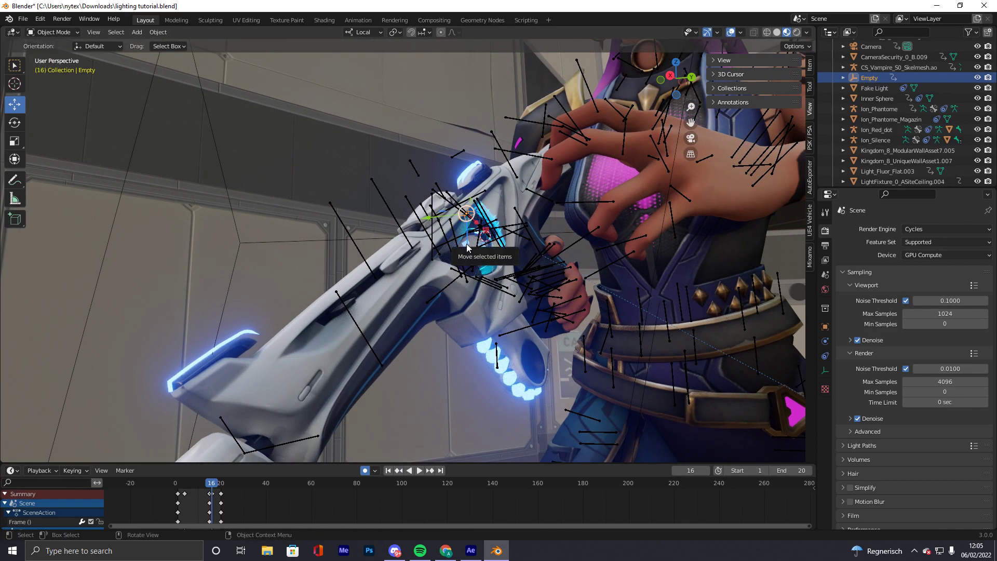
scroll(466, 244, down, 12)
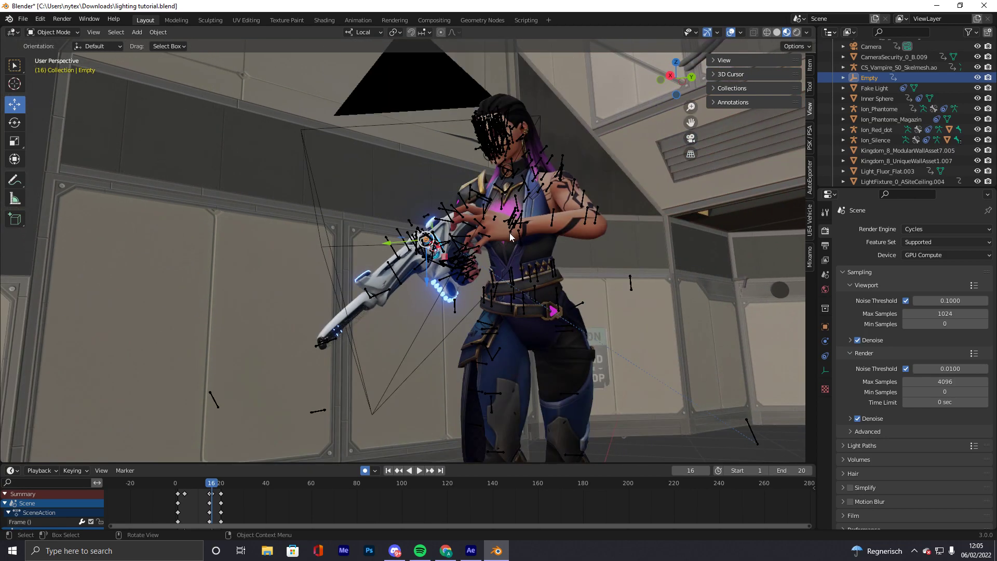
key(shift+a)
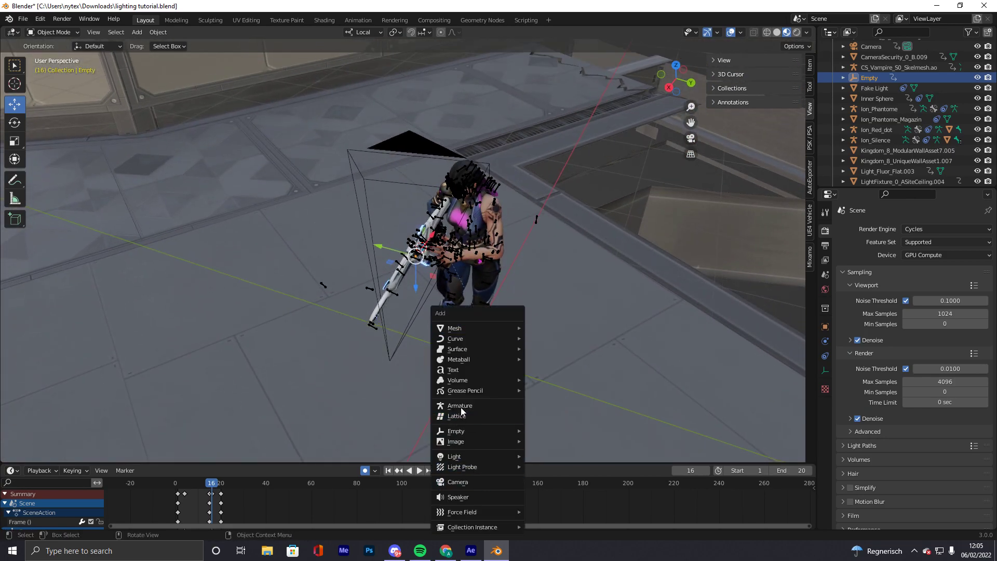
Add a Sun light tilted down-left toward the character and view the rendered camera shot
mouse_move(478, 457)
click(546, 467)
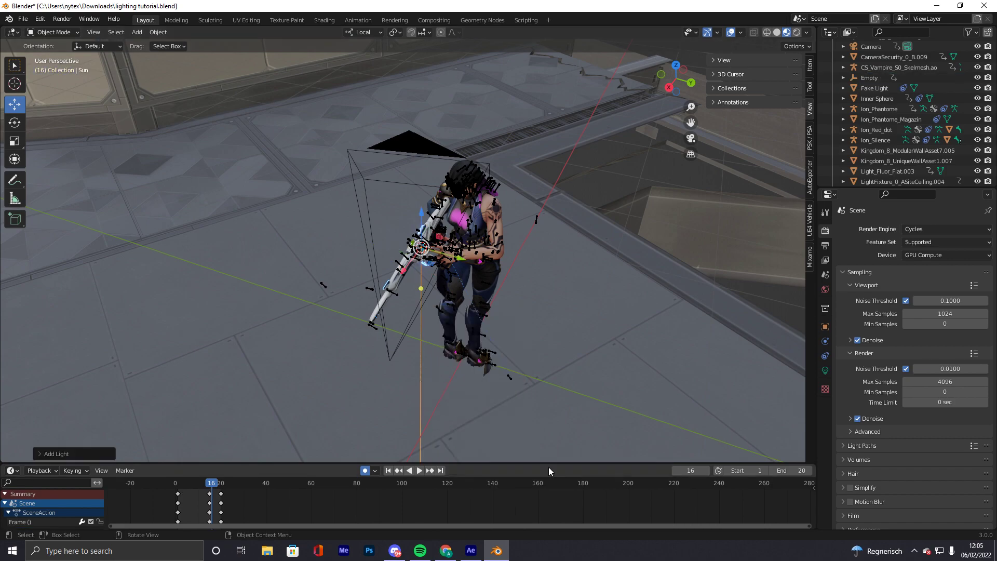
middle_drag(546, 467, 541, 283)
scroll(540, 283, up, 4)
click(14, 122)
drag(382, 223, 387, 276)
click(796, 32)
middle_drag(497, 245, 510, 218)
key(KP_0)
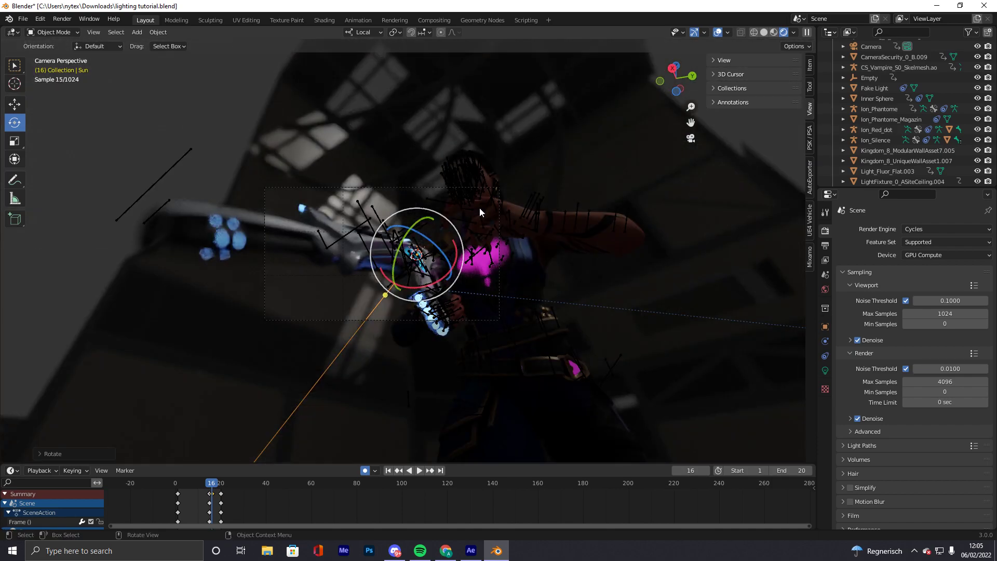
scroll(497, 201, up, 2)
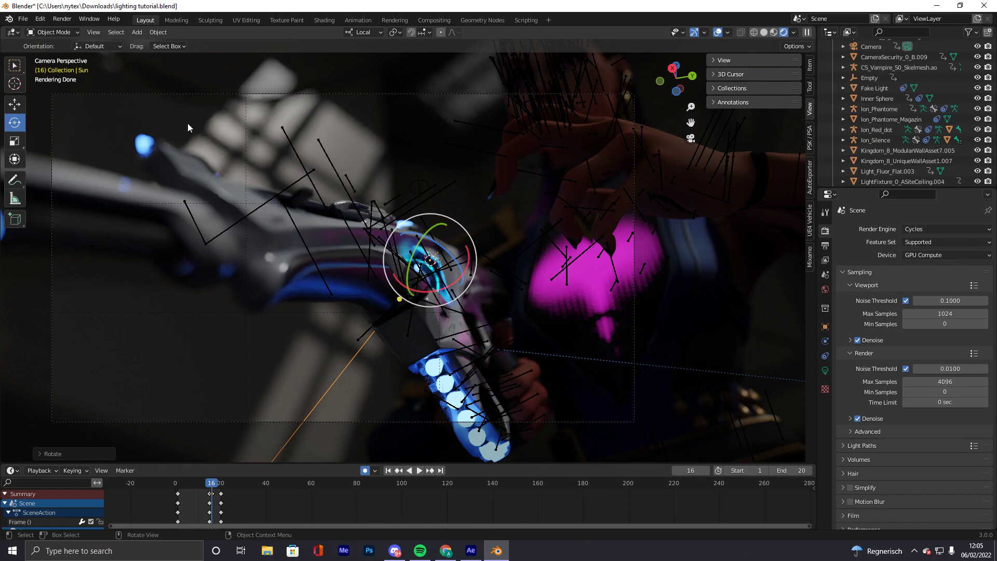
Set the sun light's colour to a warm peach hue
click(825, 370)
click(903, 290)
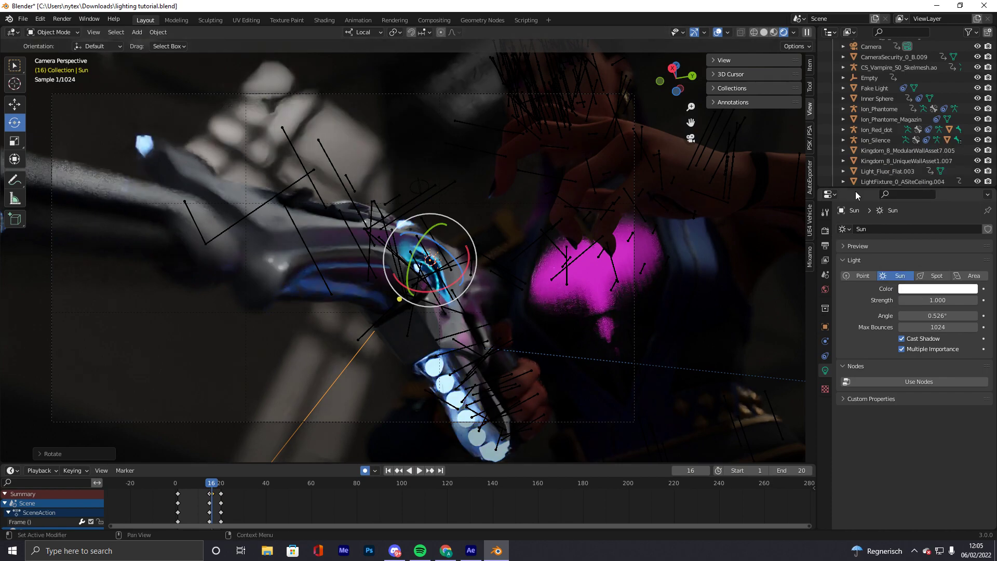
click(927, 290)
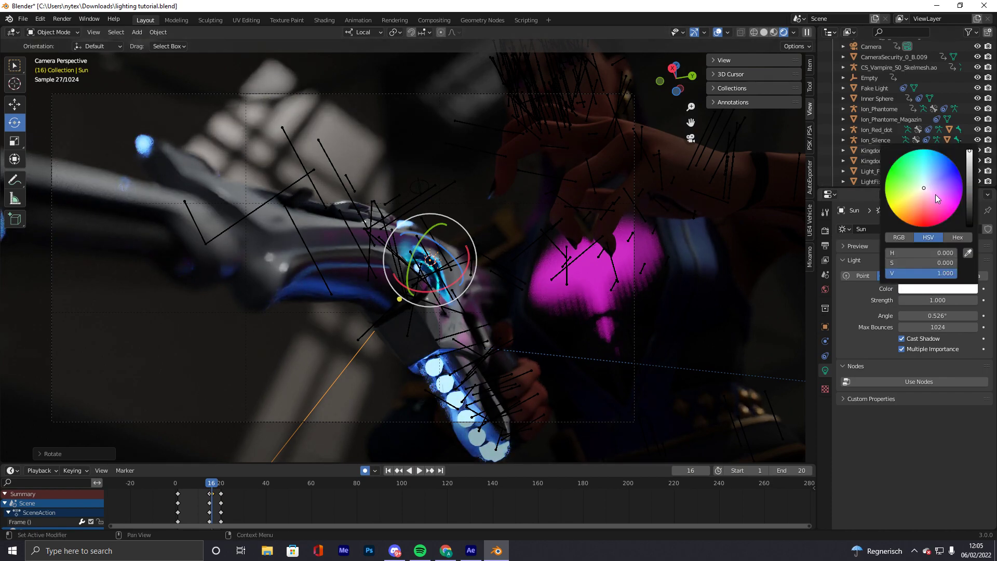
click(918, 201)
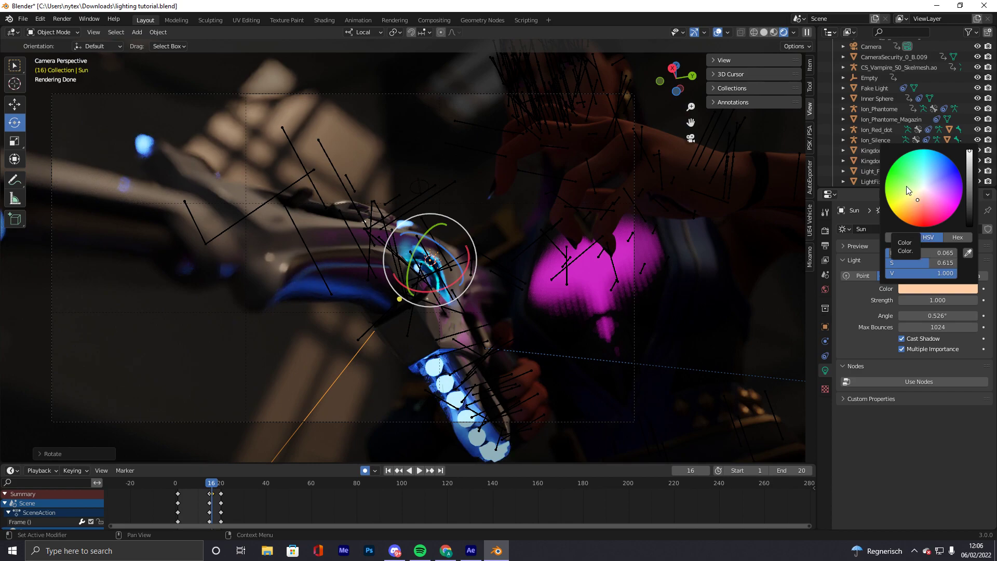
click(915, 201)
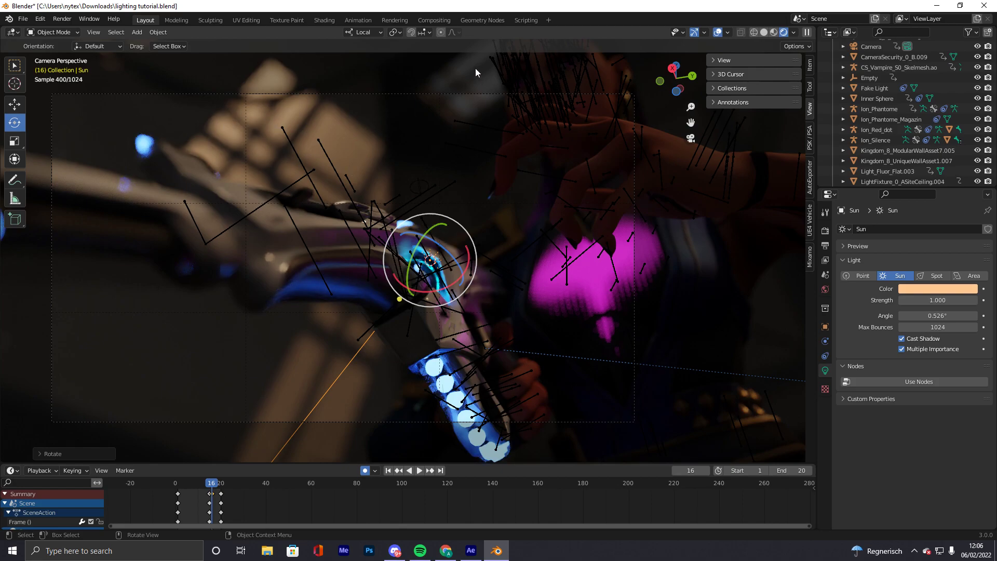
Place the 3D cursor on the building's window frame
middle_drag(453, 104, 266, 308)
shift+right_click(447, 125)
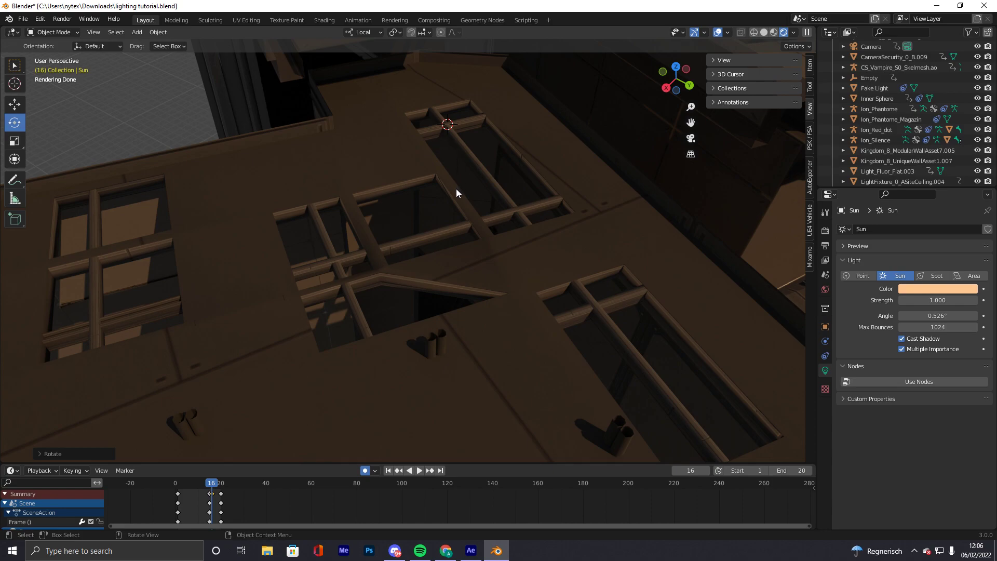
key(shift+a)
Add a plane at the 3D cursor, scale it up, and move it upward and along Y
mouse_move(426, 57)
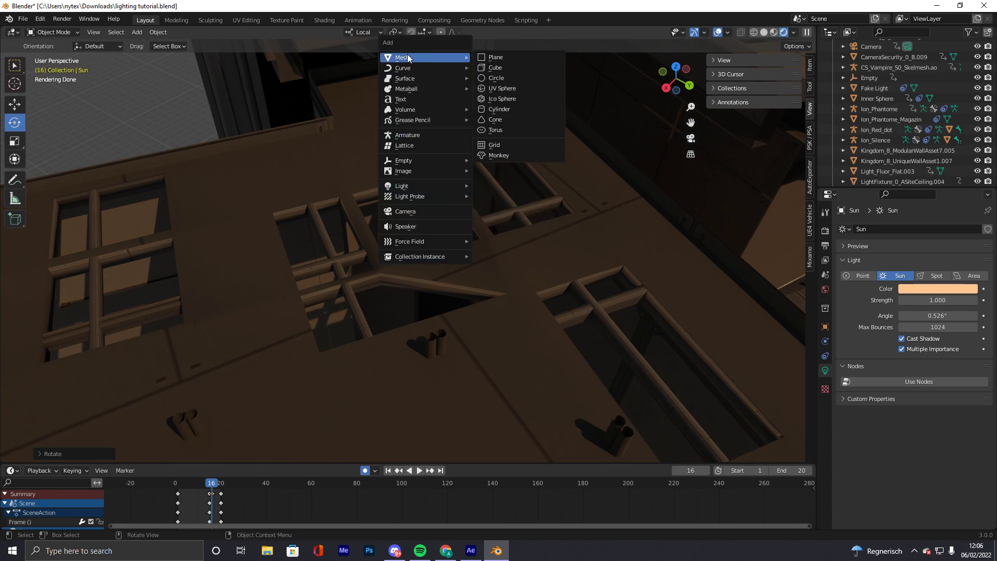
click(530, 57)
key(s)
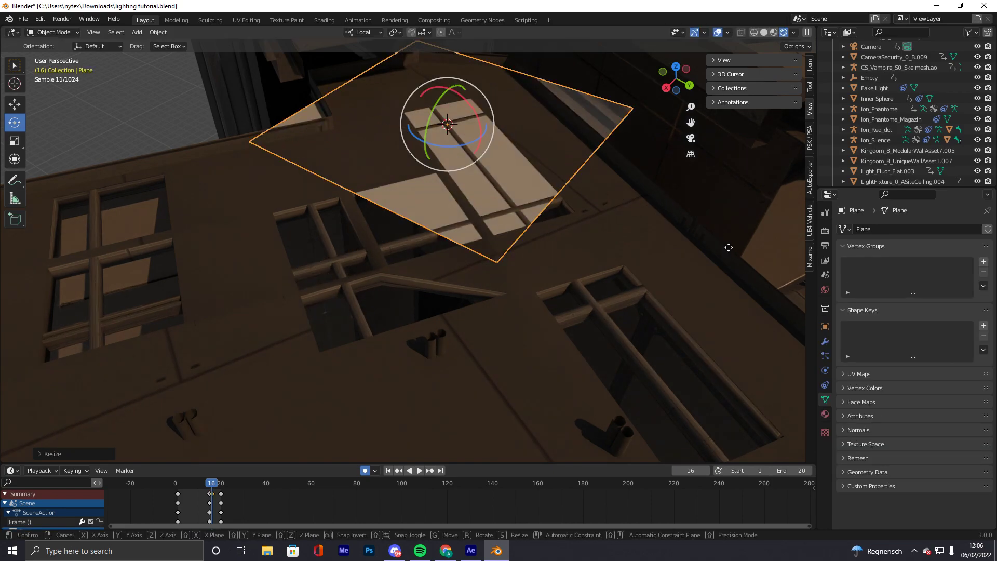
click(729, 248)
key(g)
key(z)
key(Return)
click(14, 104)
drag(476, 111, 530, 165)
key(KP_0)
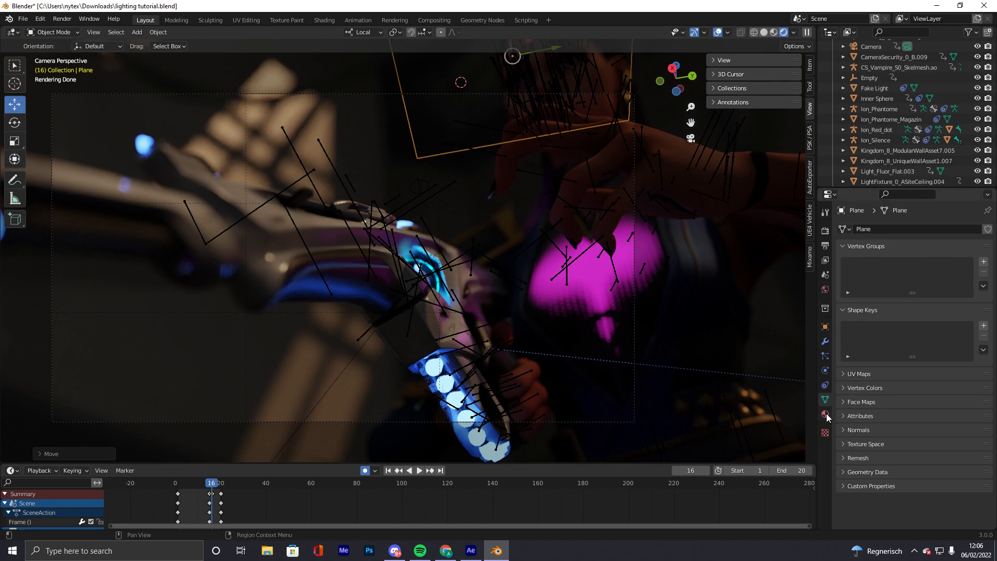
Give the plane an Emission surface with an orange colour
click(825, 415)
click(916, 319)
key(Escape)
click(931, 319)
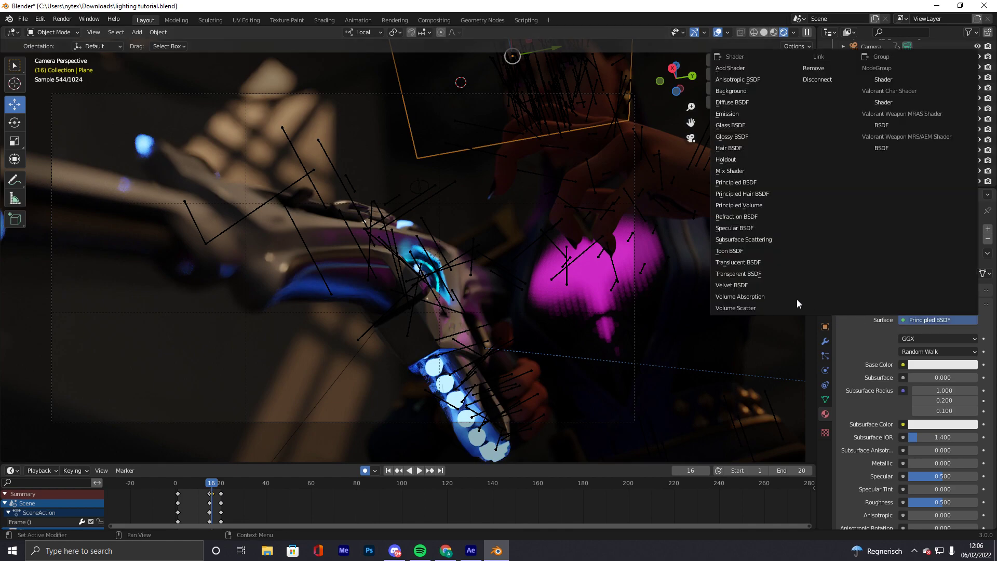
click(733, 110)
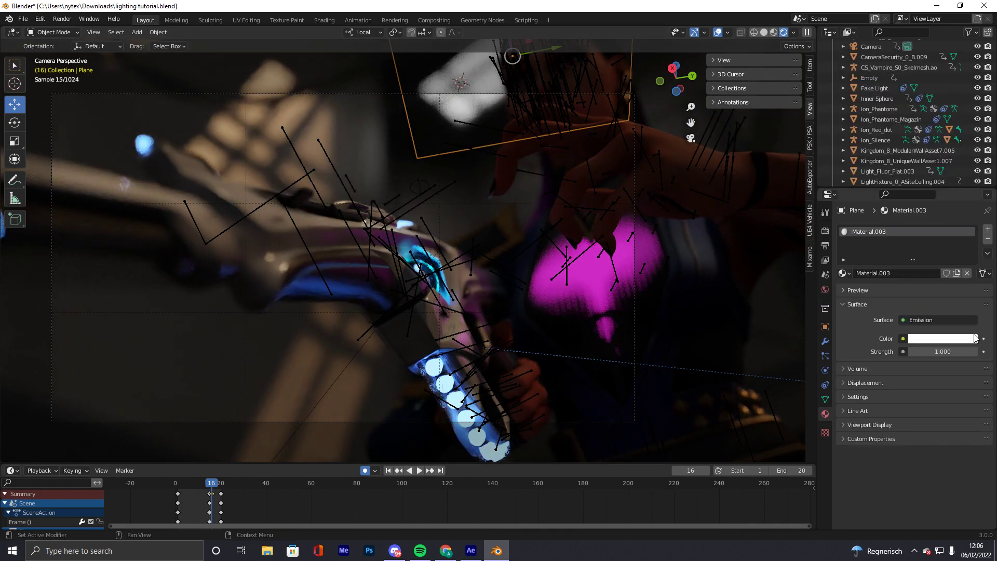
click(932, 339)
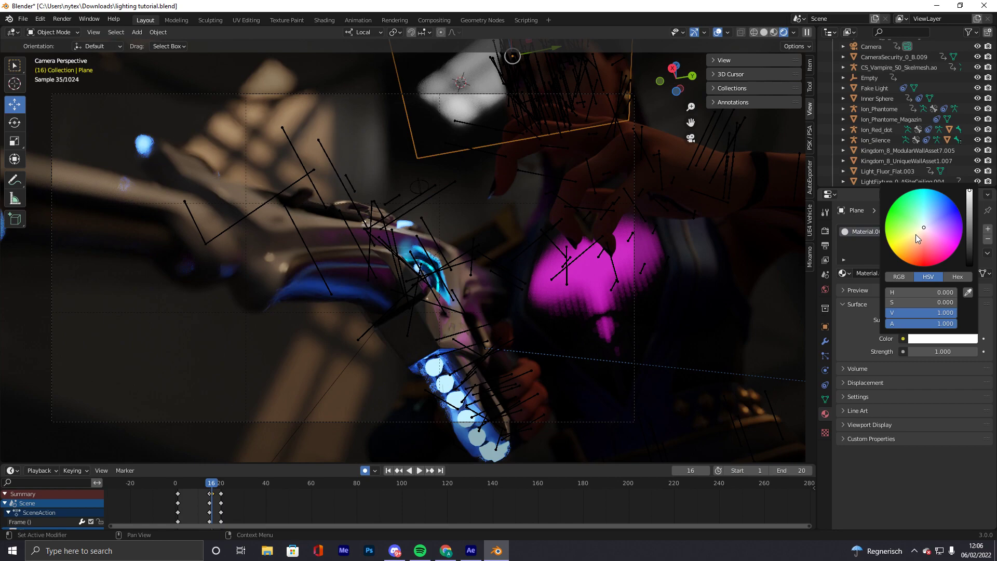
drag(915, 234, 908, 247)
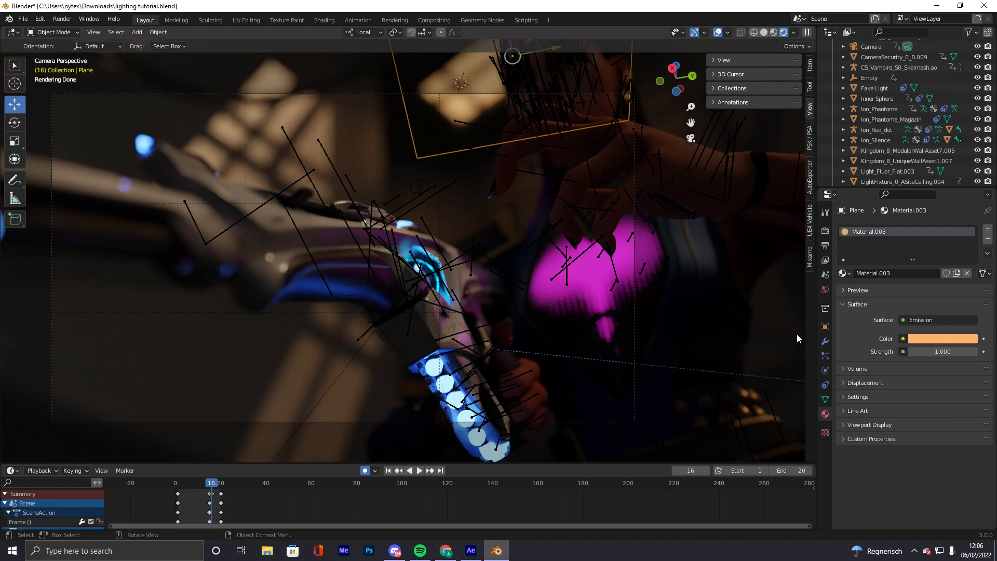
middle_drag(506, 170, 330, 280)
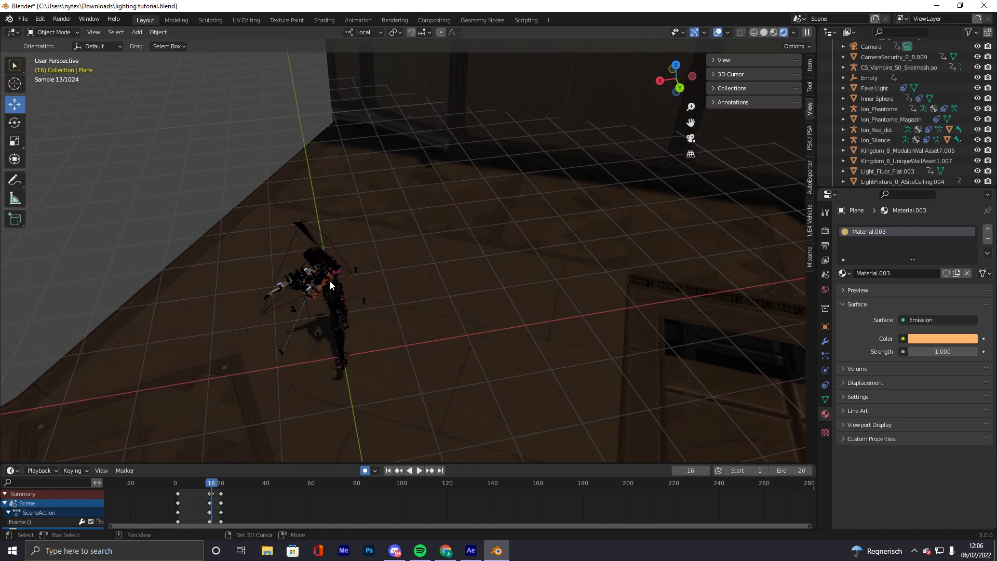
Add a Spot light and raise it above the floor
key(shift+a)
mouse_move(316, 376)
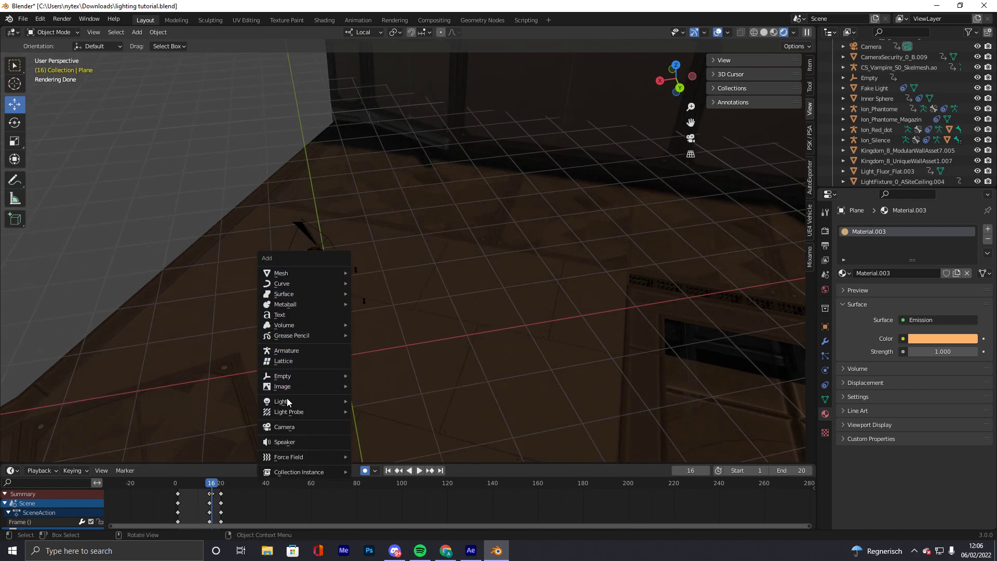
mouse_move(281, 406)
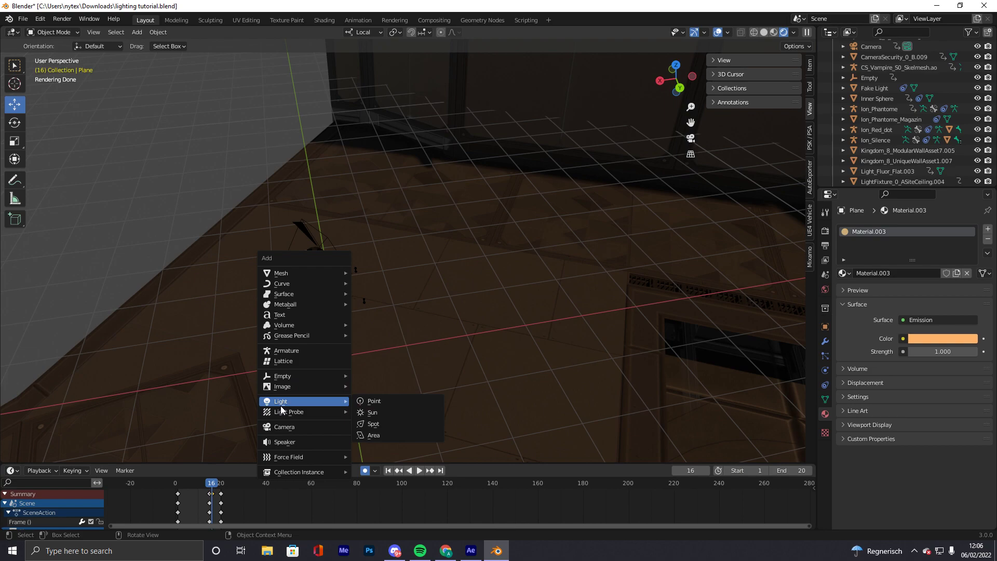
click(384, 424)
middle_drag(397, 341, 475, 351)
key(g)
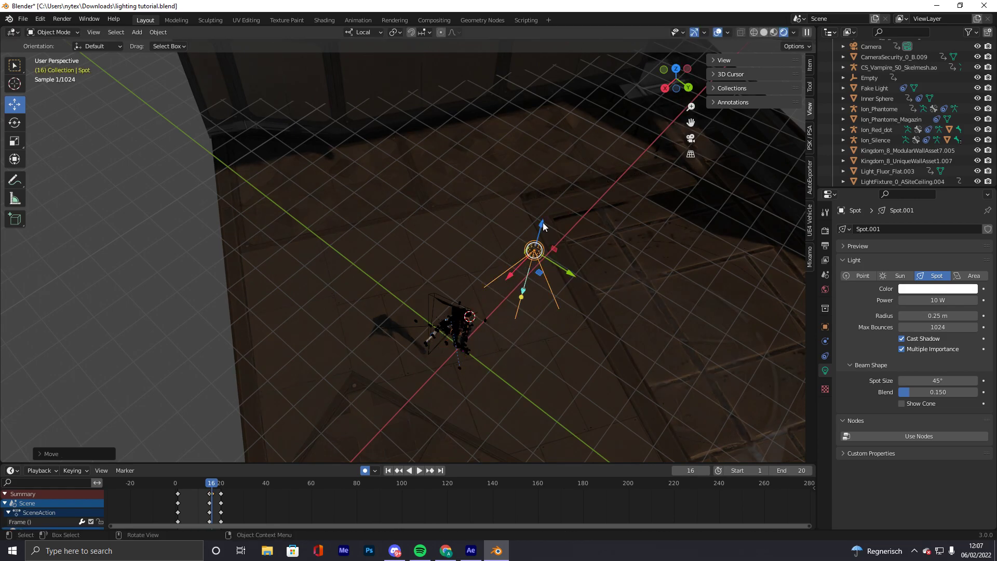
click(542, 241)
middle_drag(541, 241, 547, 261)
middle_drag(506, 64, 309, 316)
Slide the spot light along X, rotate it toward the character, and check the camera shot
key(g)
key(x)
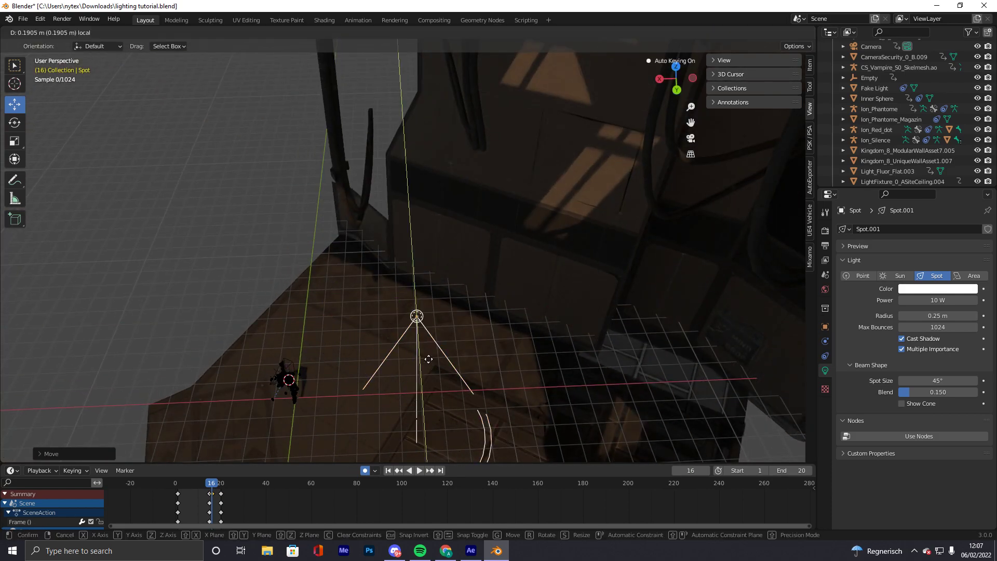
click(399, 366)
click(18, 126)
drag(435, 304, 476, 336)
middle_drag(476, 336, 515, 310)
key(KP_0)
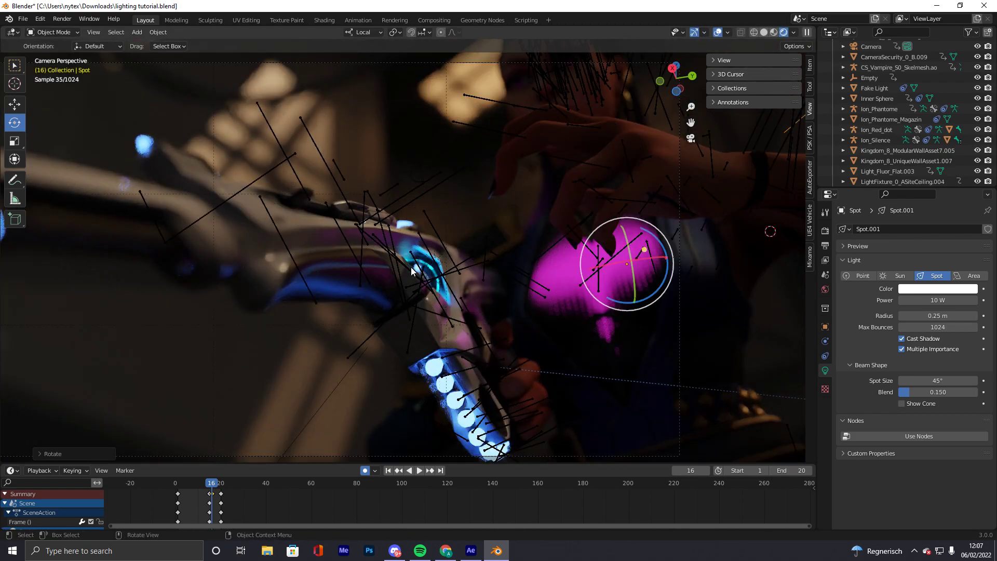
Reposition the spot light and check the shot through the camera
middle_drag(416, 271, 503, 382)
key(g)
click(535, 390)
key(g)
click(514, 400)
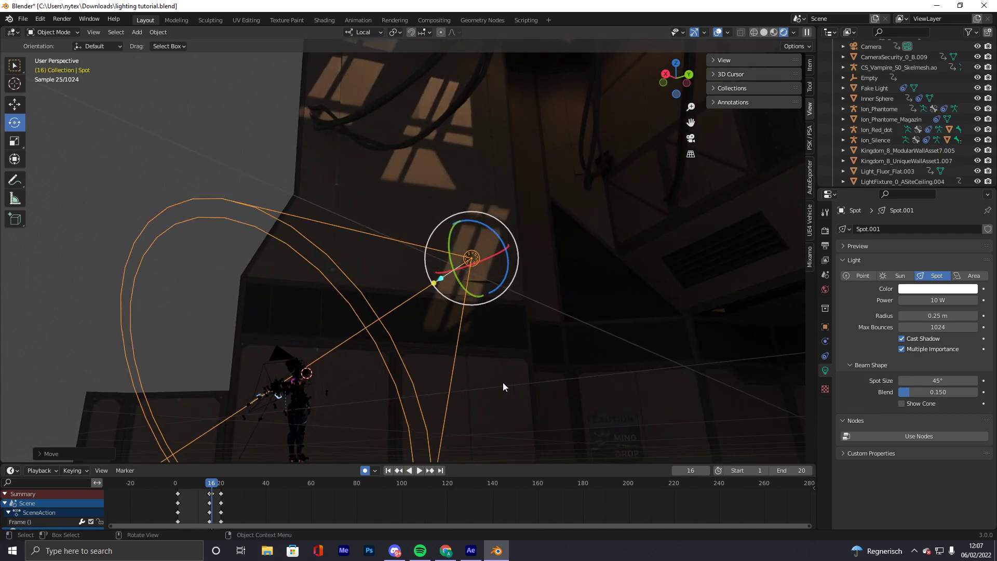
key(KP_0)
Raise the spot power to 1059.4 W and narrow the spot size to 11.1°
click(935, 300)
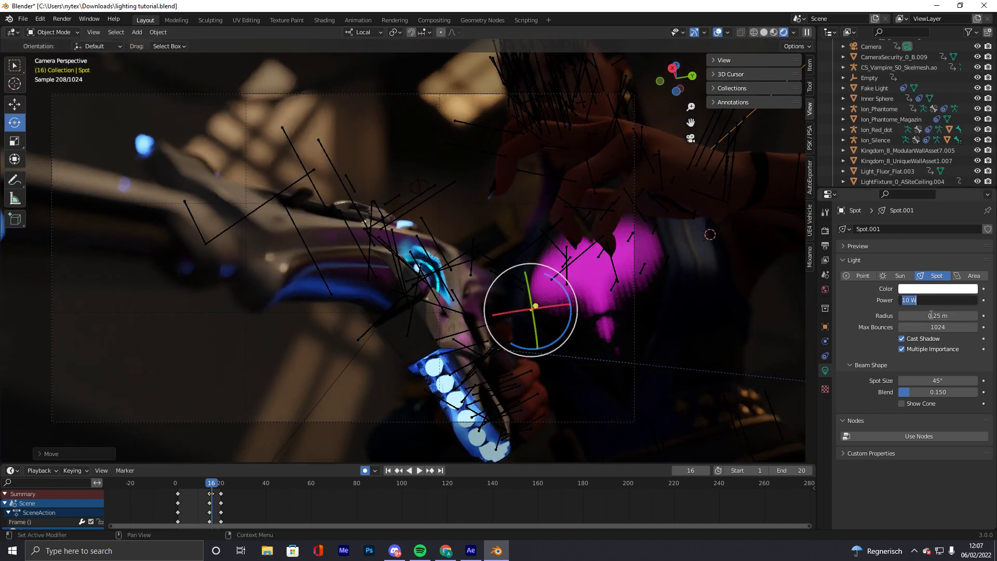
key(Return)
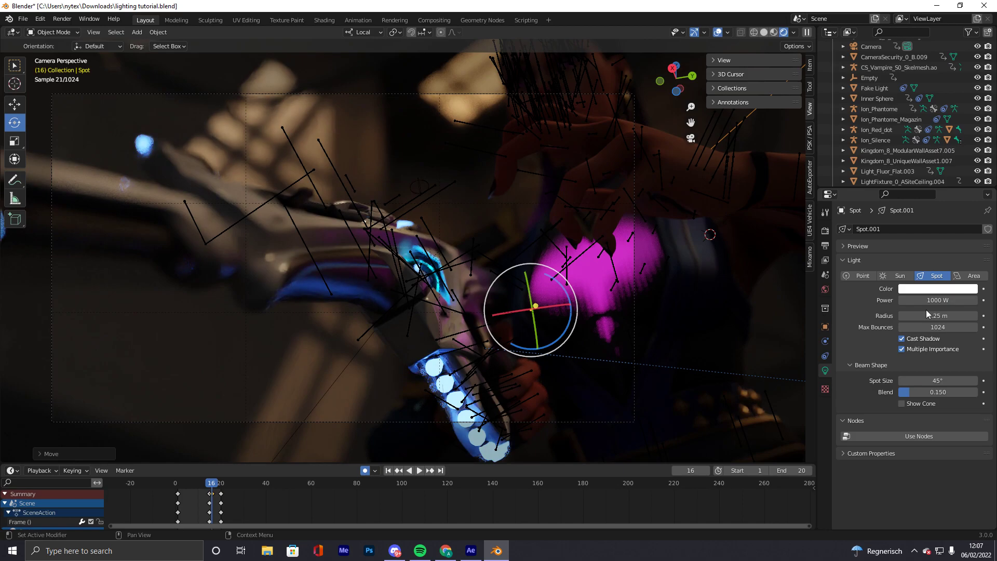
drag(923, 305, 943, 304)
middle_drag(597, 249, 453, 292)
drag(453, 292, 420, 275)
middle_drag(420, 275, 322, 351)
Move the spot light left and re-aim it at the gun, then view through the camera
click(14, 104)
middle_drag(208, 223, 395, 280)
drag(411, 270, 427, 253)
middle_drag(427, 253, 505, 323)
drag(505, 323, 400, 332)
drag(396, 368, 405, 356)
click(15, 123)
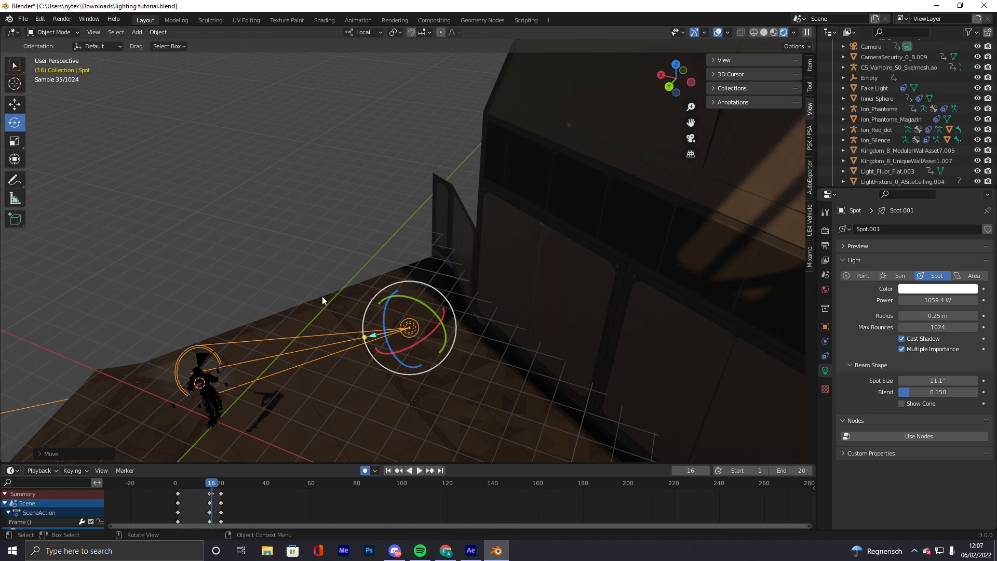
drag(429, 299, 434, 341)
key(KP_0)
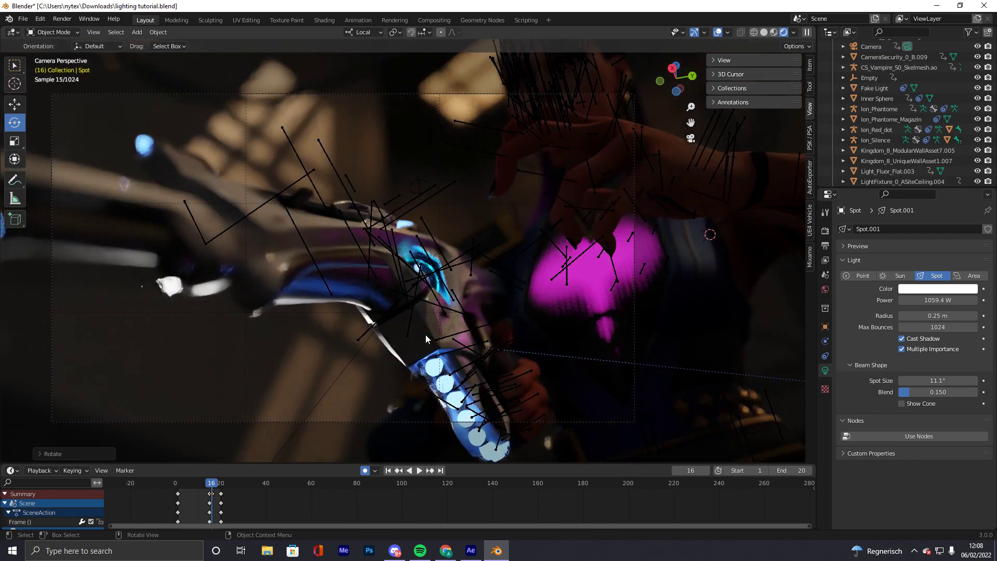
Widen the spot light's cone to a 22.4° Spot Size
middle_drag(317, 276, 322, 275)
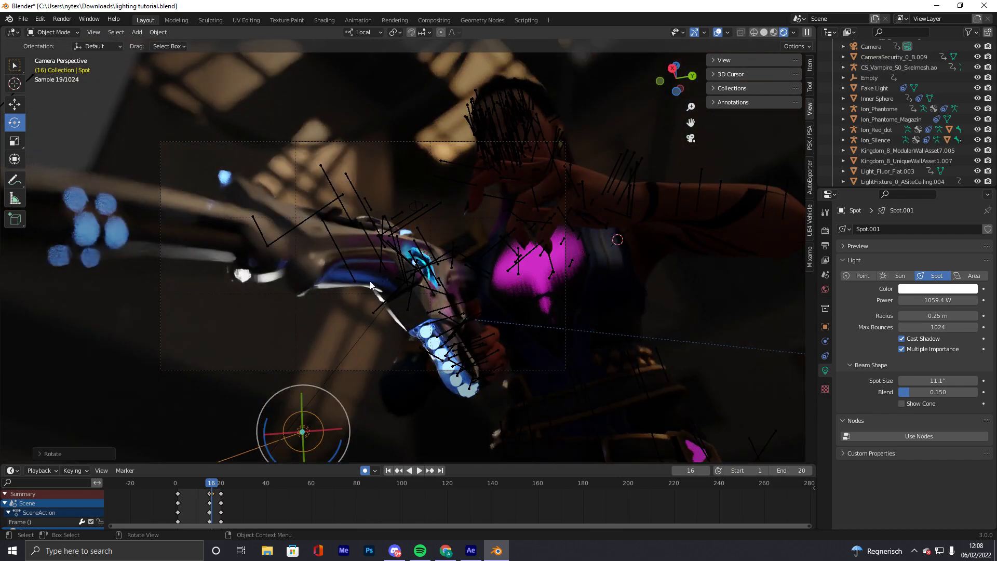
scroll(326, 401, down, 4)
middle_drag(315, 403, 271, 427)
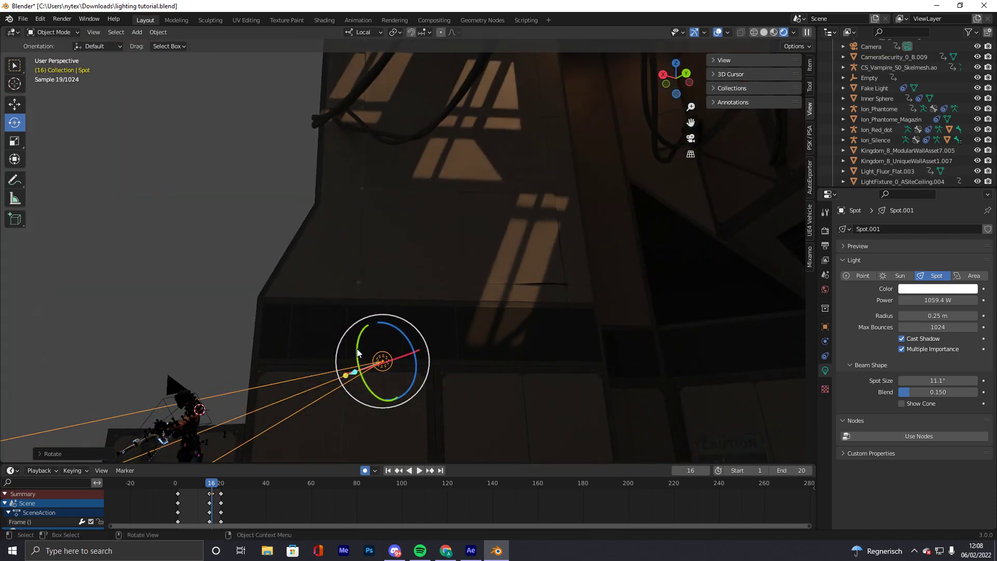
mouse_move(354, 373)
mouse_down()
mouse_move(363, 372)
mouse_move(348, 374)
mouse_up()
key(KP_0)
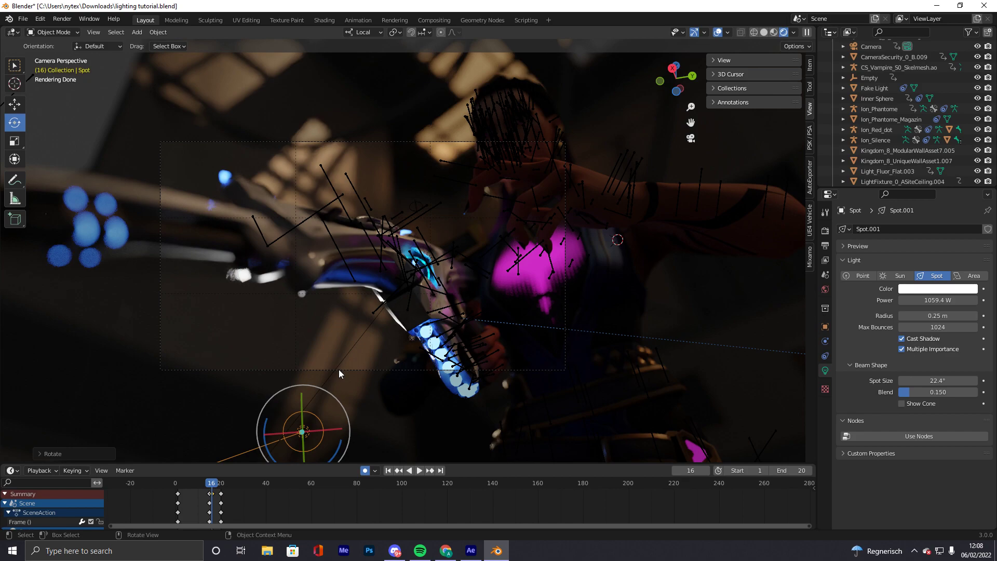
Tint the spot light a slightly desaturated light blue for a cool rim
scroll(338, 370, up, 2)
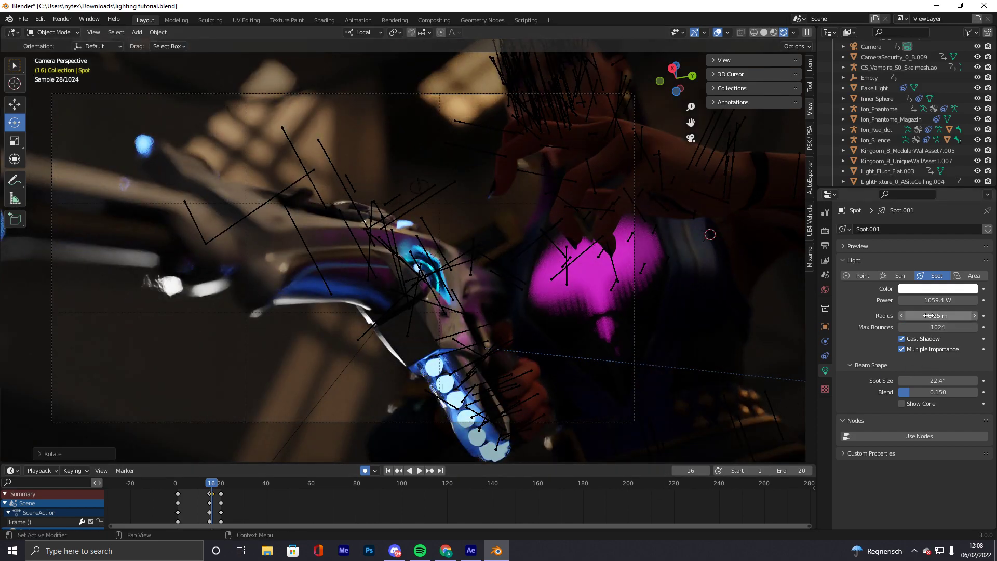
click(914, 289)
drag(933, 191, 932, 174)
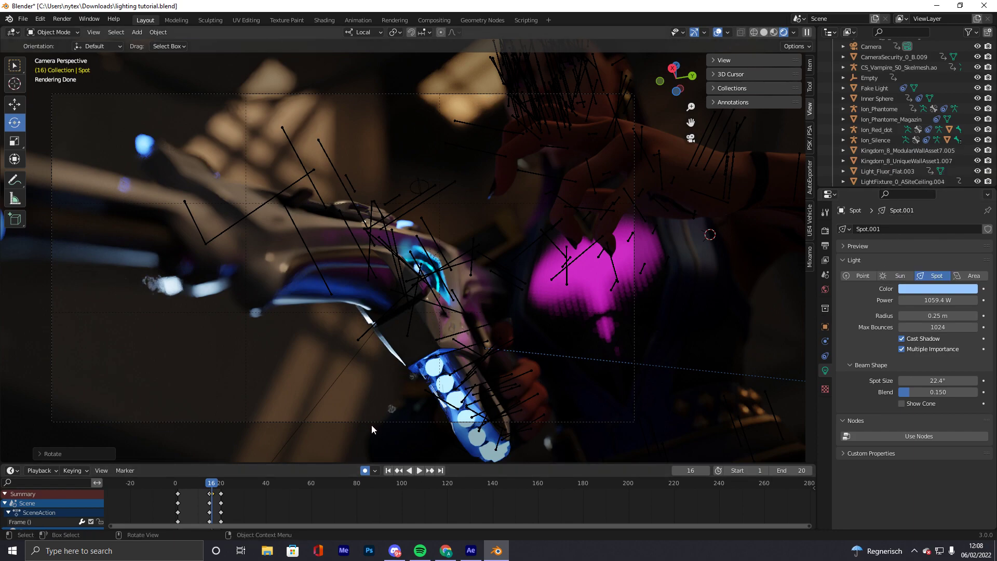
click(928, 289)
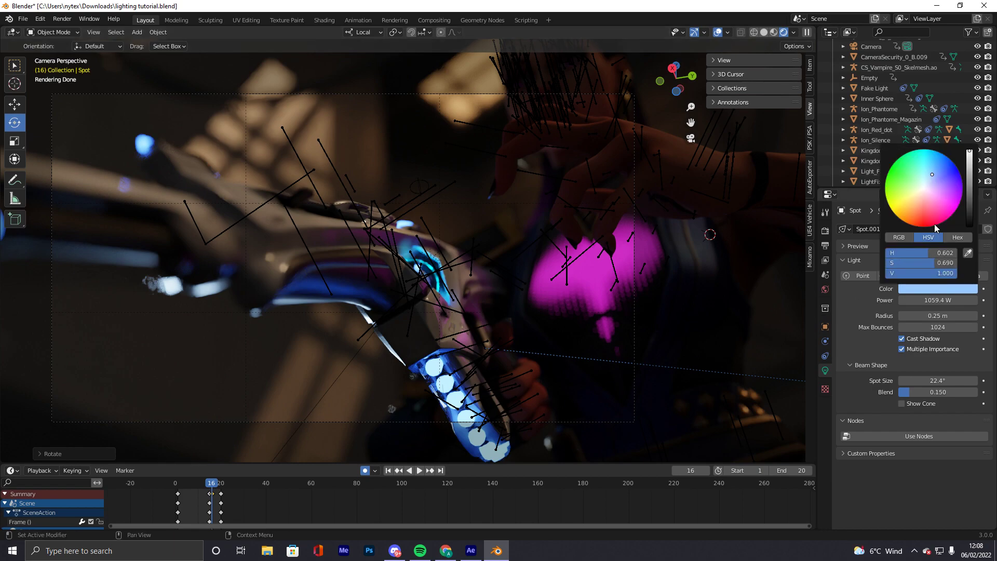
click(930, 176)
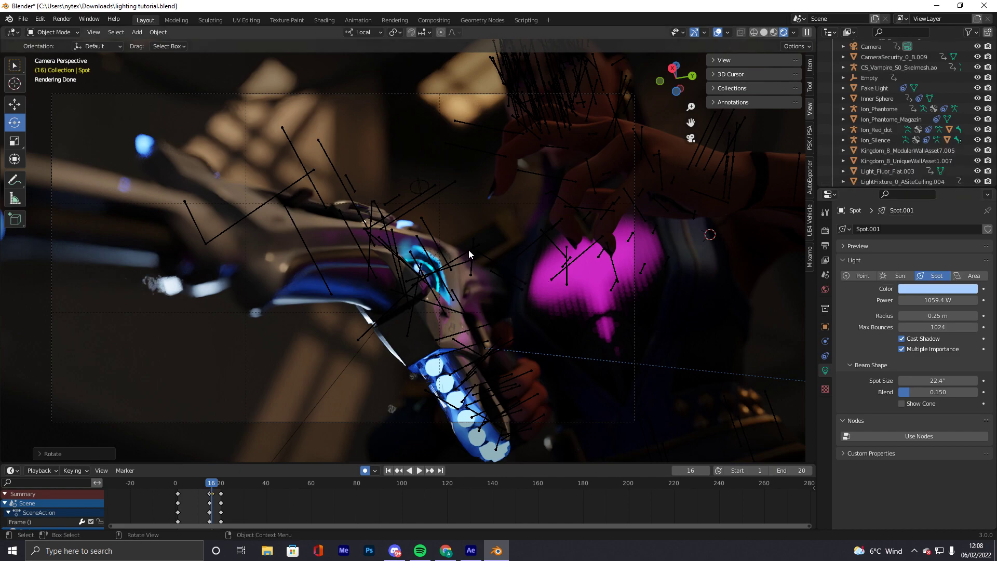
middle_drag(688, 238, 591, 190)
Add a new Area light to the scene
key(shift+a)
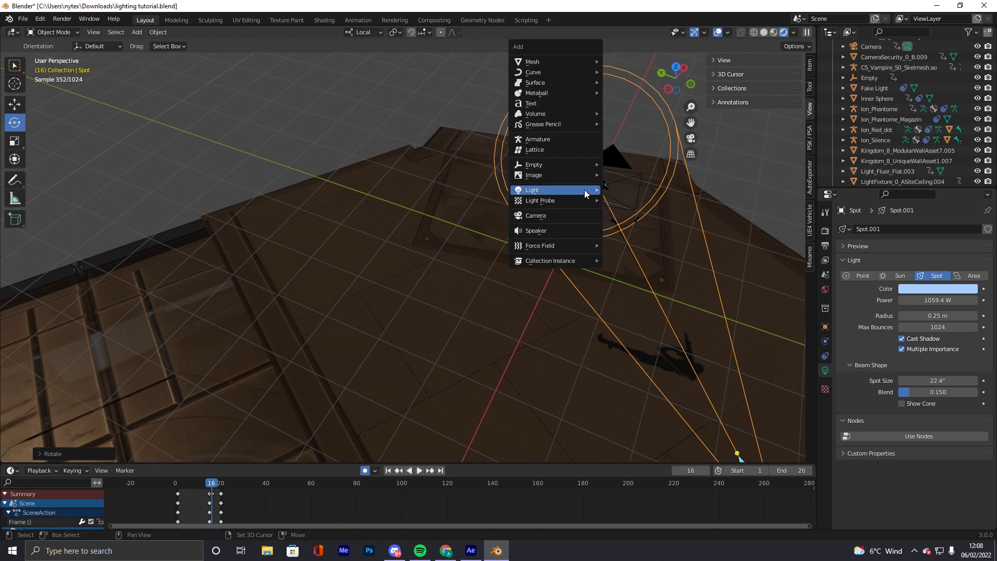
mouse_move(584, 190)
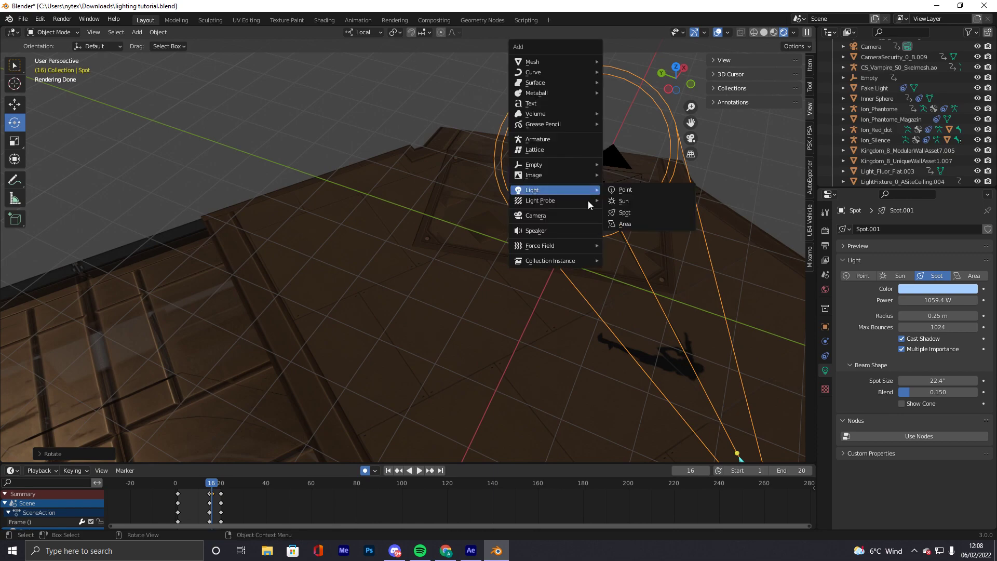
key(Escape)
key(shift+a)
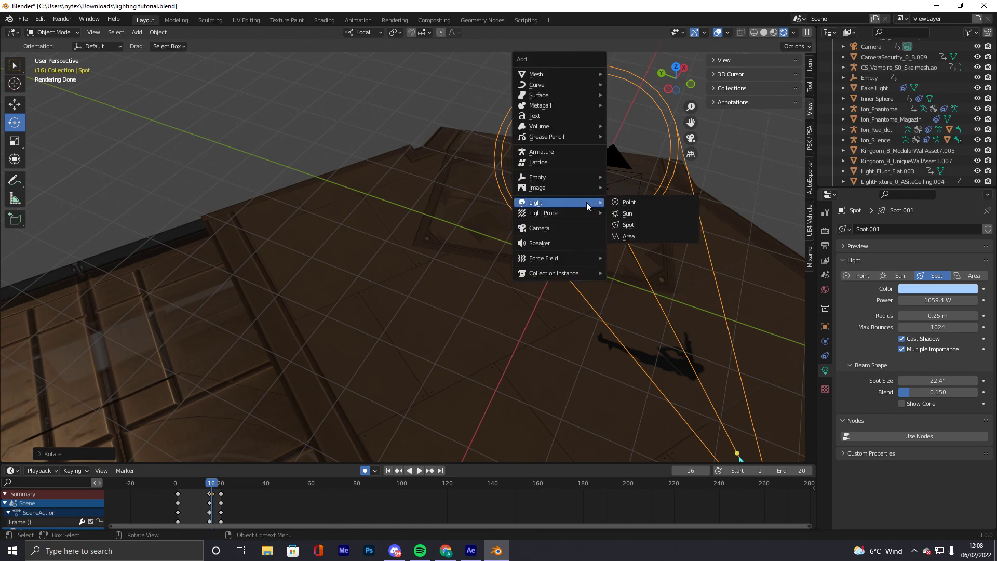
click(642, 236)
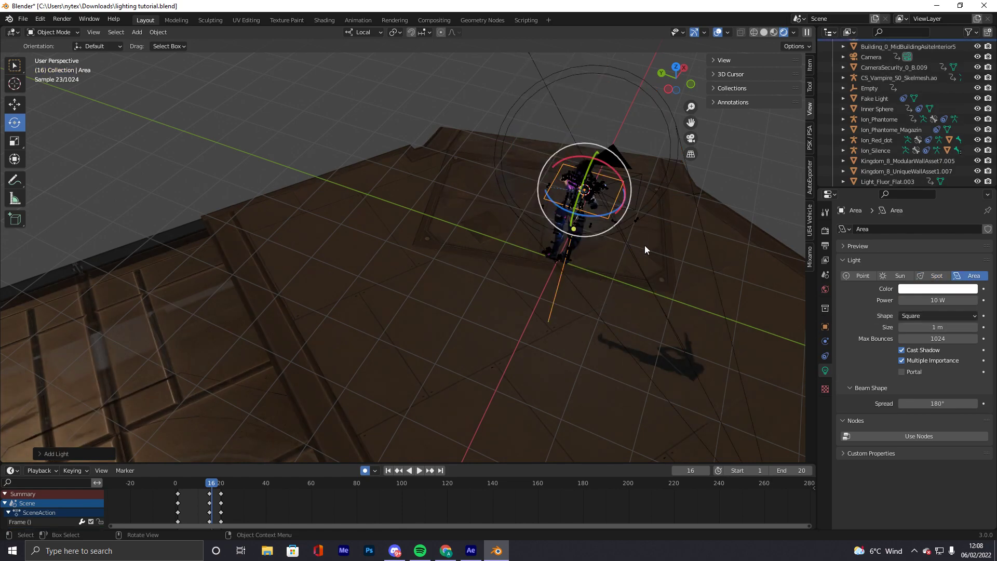
Rotate the area light 90° about its X, then Z, then Y axes
key(r)
key(x)
key(x)
text(90)
key(Return)
key(r)
key(z)
key(z)
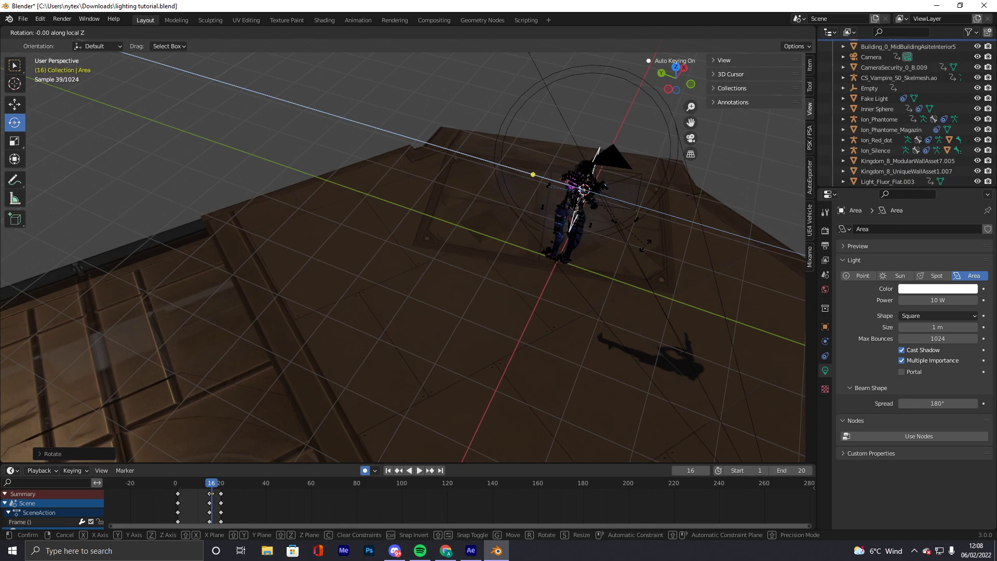
text(90)
key(Return)
key(r)
key(y)
key(y)
text(90)
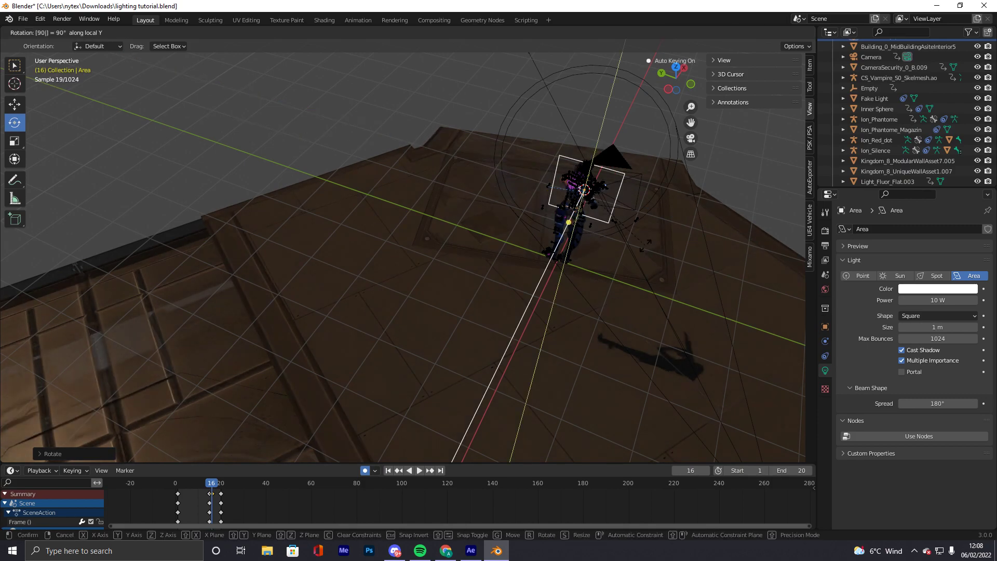
key(Return)
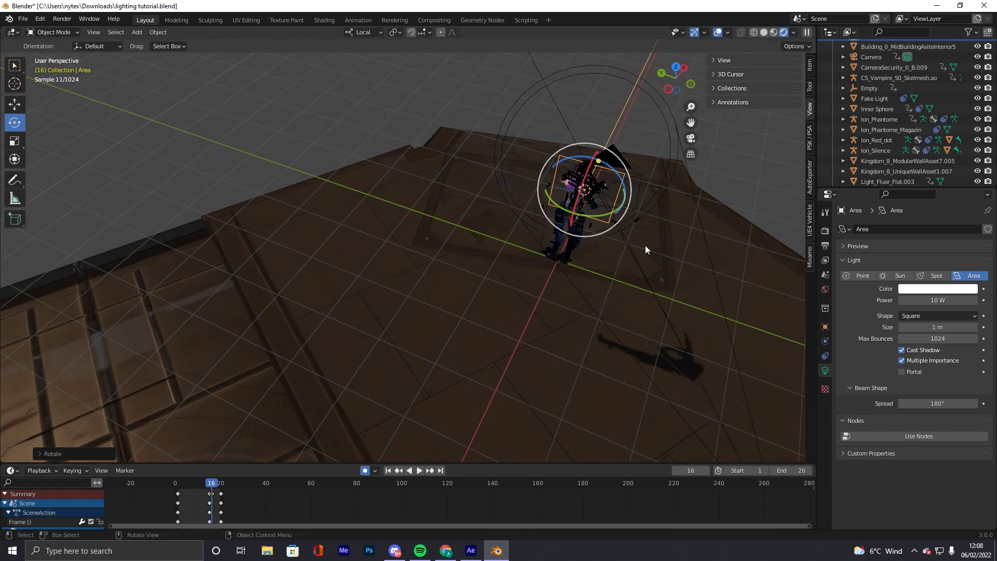
Move the area light into position beside the agent, viewing in solid shading
middle_drag(688, 162, 687, 258)
middle_drag(183, 139, 317, 180)
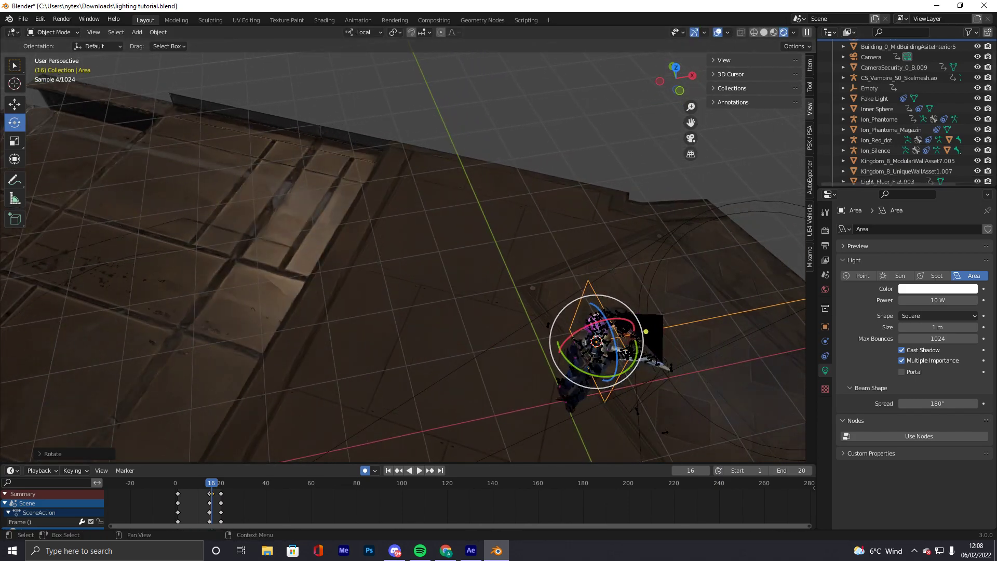
click(14, 105)
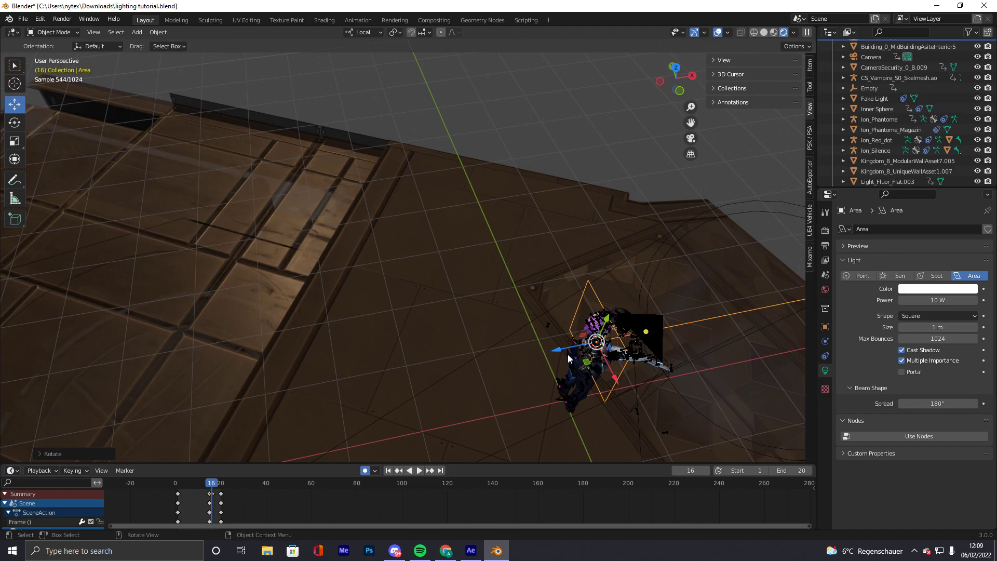
drag(562, 349, 566, 341)
key(KP_0)
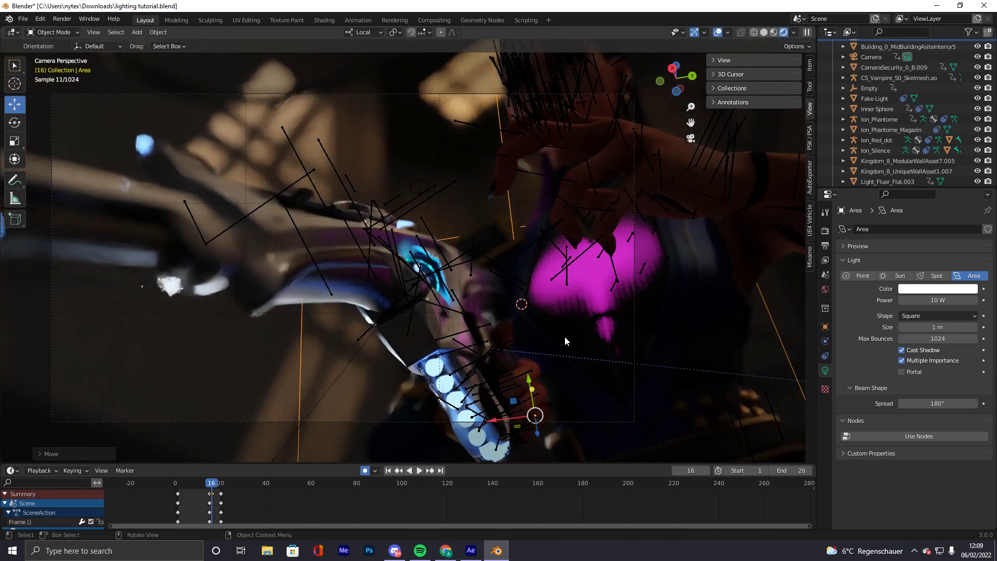
middle_drag(565, 337, 703, 327)
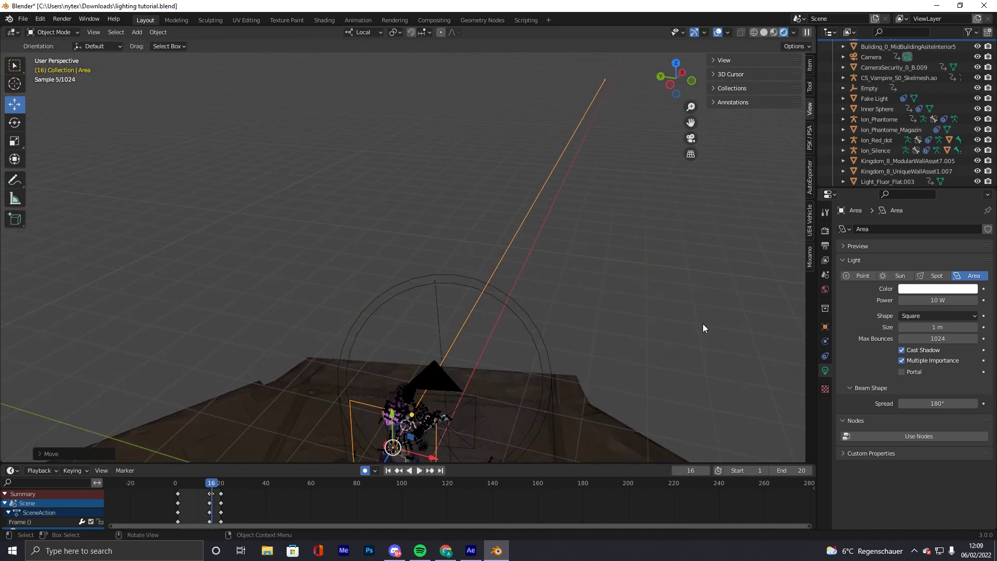
click(763, 33)
scroll(559, 111, up, 5)
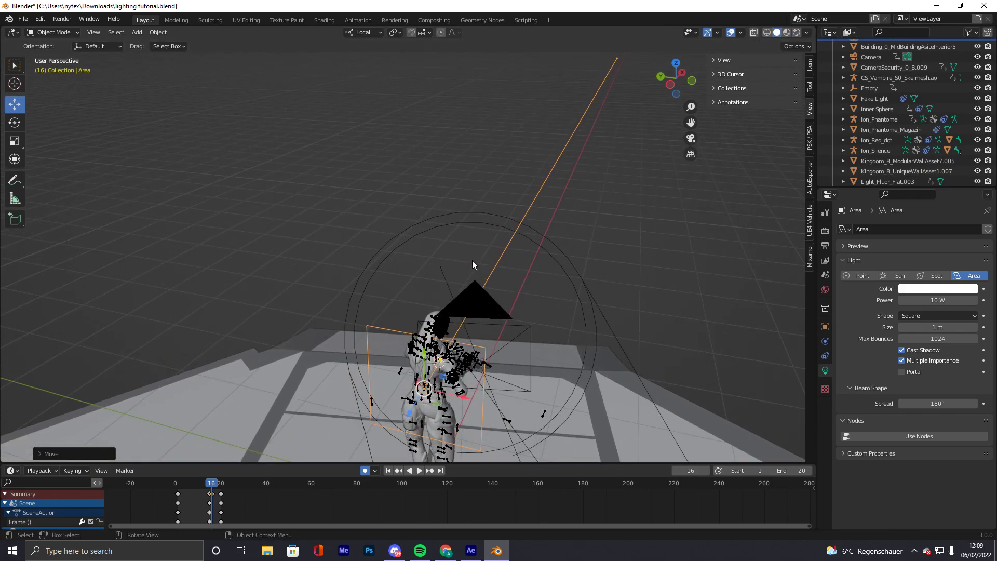
Tilt the area light around its X and Z axes beside the gun
mouse_move(472, 261)
middle_down()
mouse_move(566, 272)
mouse_move(428, 258)
mouse_move(475, 250)
middle_up()
click(15, 122)
middle_drag(332, 224, 223, 216)
drag(393, 221, 387, 283)
middle_drag(387, 283, 389, 287)
drag(389, 287, 401, 254)
middle_drag(401, 255, 507, 214)
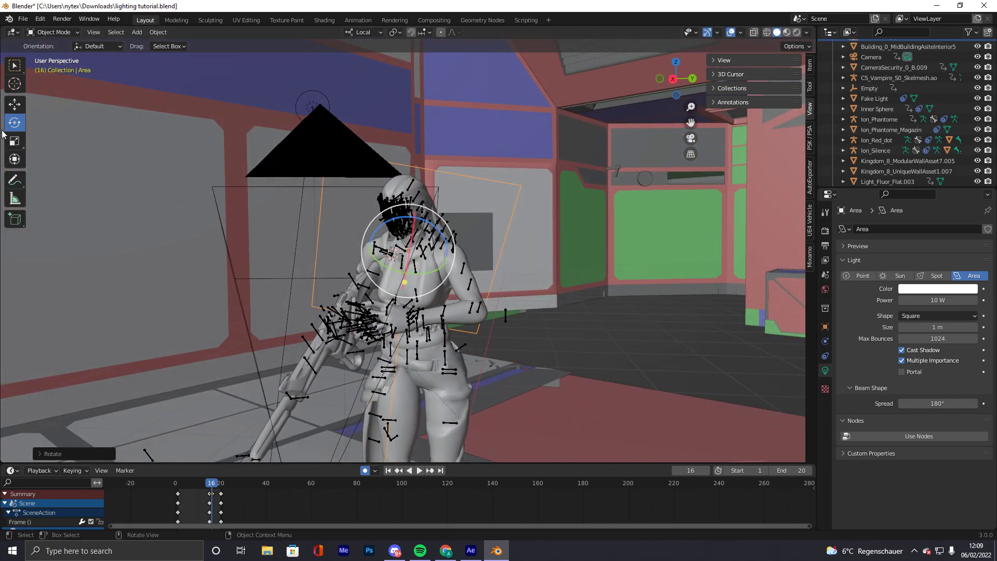
Shrink the area light to 1.02 m, angle it toward the gun, and preview rendered through the camera
click(22, 141)
drag(372, 245, 337, 242)
click(15, 104)
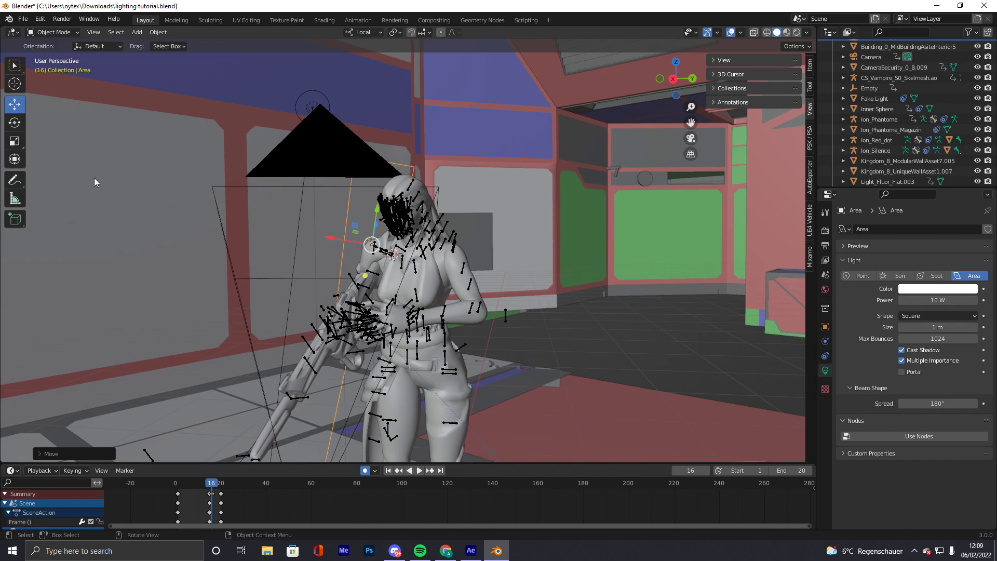
click(15, 123)
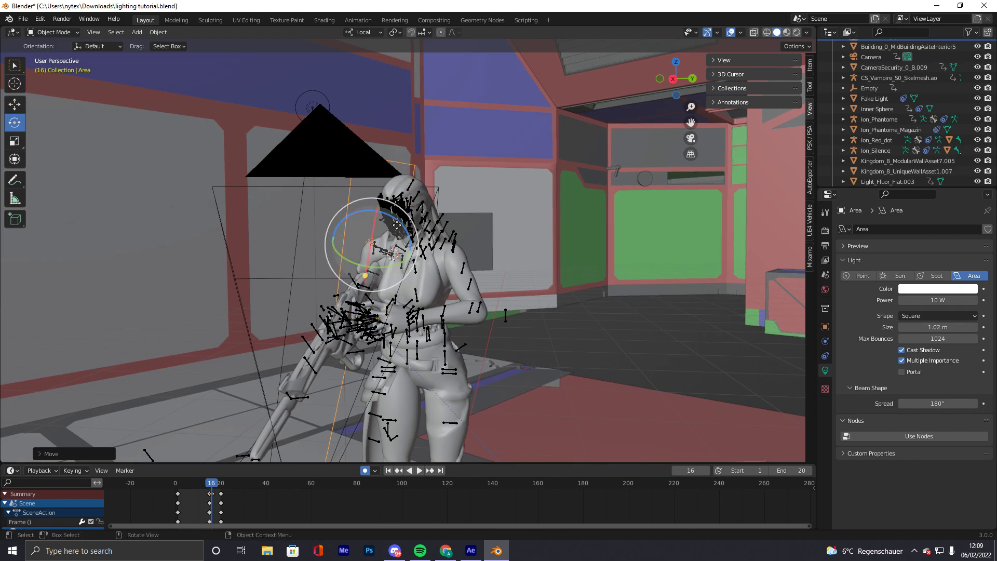
drag(396, 224, 400, 226)
middle_drag(401, 225, 401, 226)
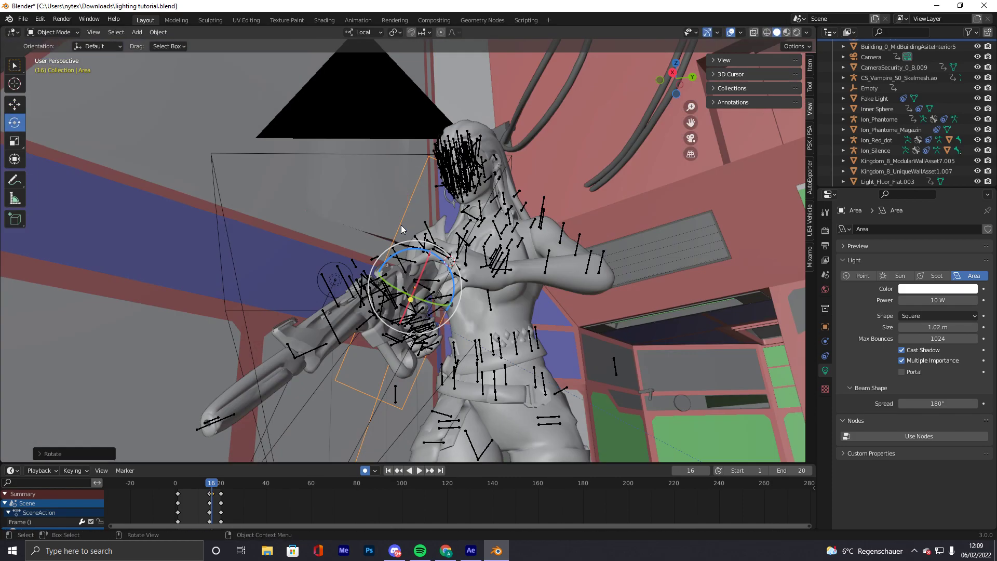
key(KP_0)
click(796, 33)
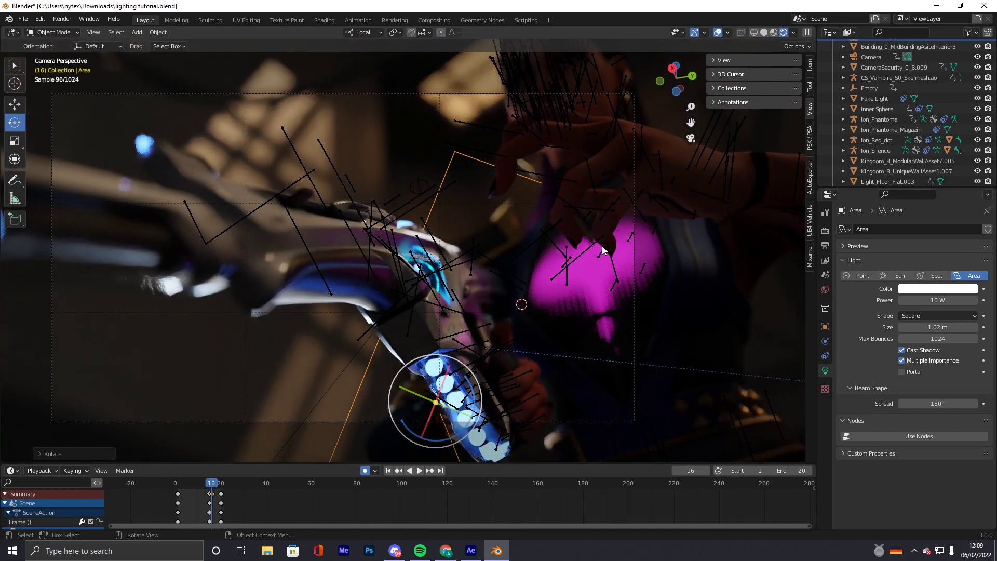
Nudge the area light 0.31 m along Y and colour it warm orange (H 0.051, S 0.916)
click(14, 105)
drag(453, 369, 500, 225)
click(933, 289)
click(918, 206)
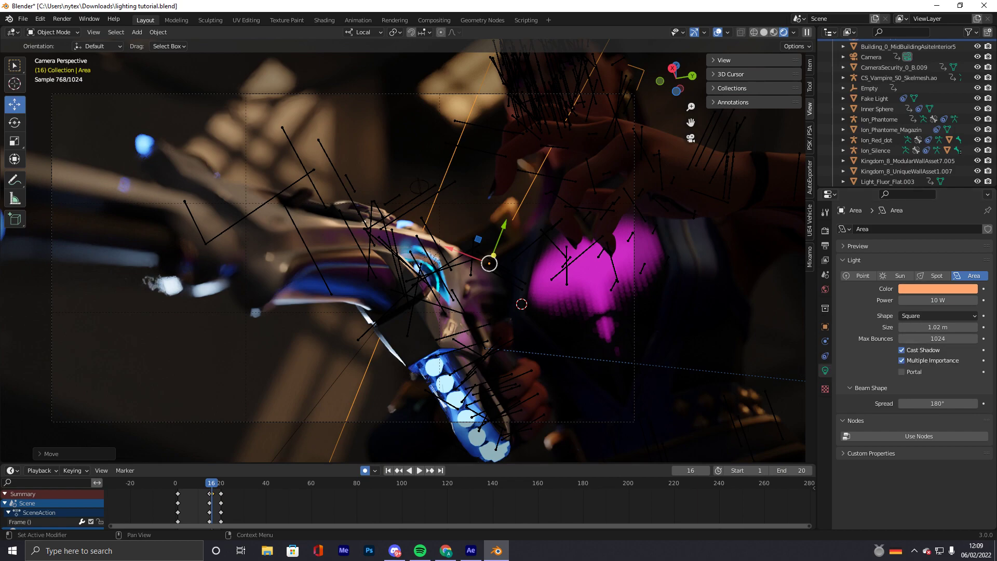
click(947, 290)
drag(916, 215, 911, 212)
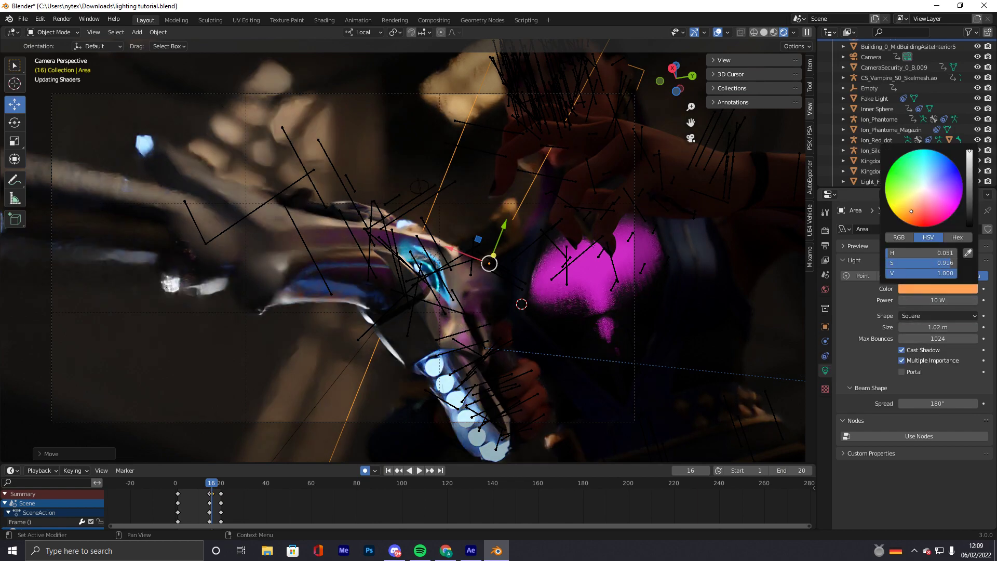